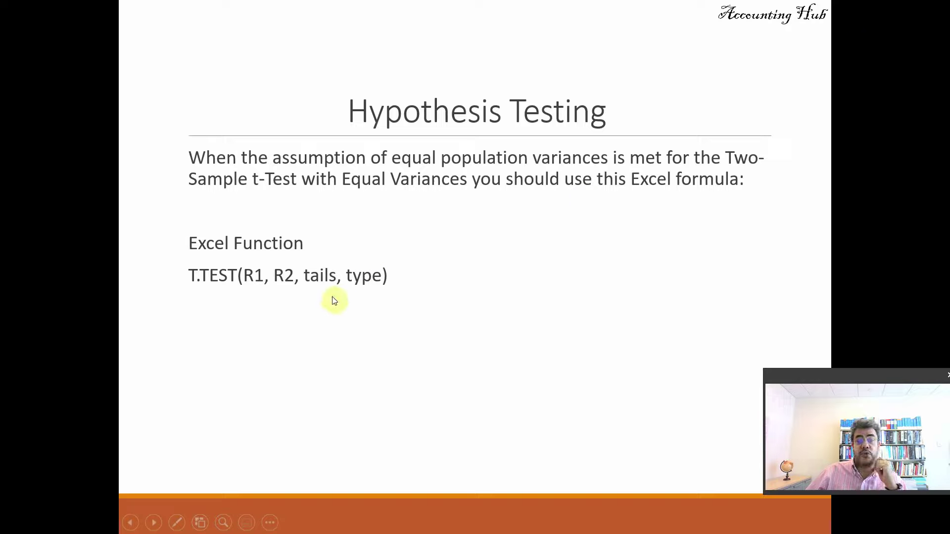
- Advance the slide to strike out every procedure except the equal-variances t-test, then switch windows with Alt+Tab
{"action": "left_click", "coordinate": [304, 290]}
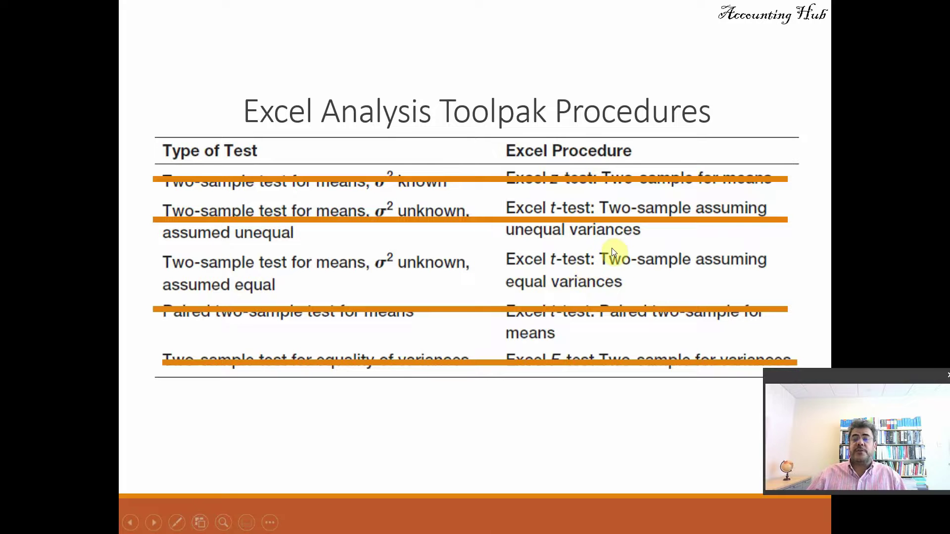
{"action": "key", "text": "alt+Tab"}
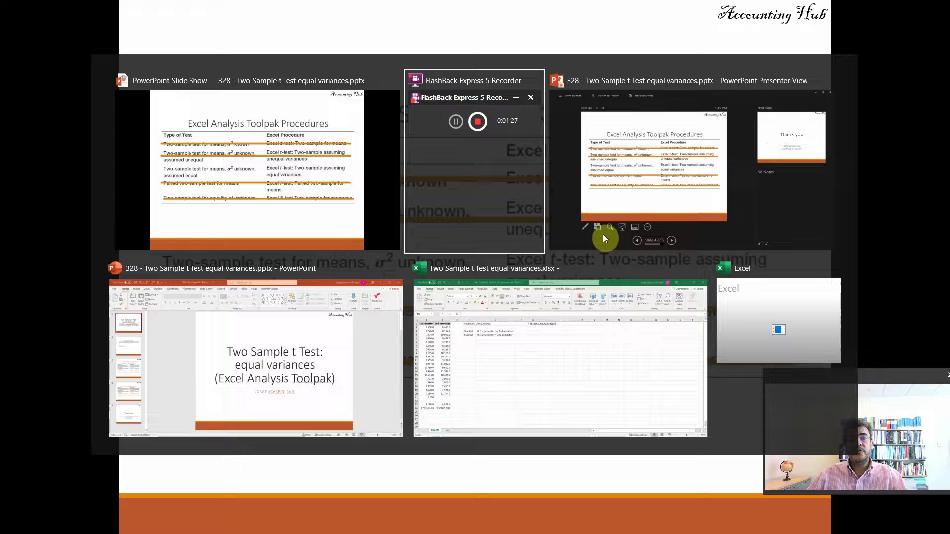
- Bring the Delta Airlines revenue workbook forward and zoom it to 130% to review the semester data
{"action": "key", "text": "alt+Tab"}
{"action": "key", "text": "alt+Tab"}
{"action": "key", "text": "alt+Tab"}
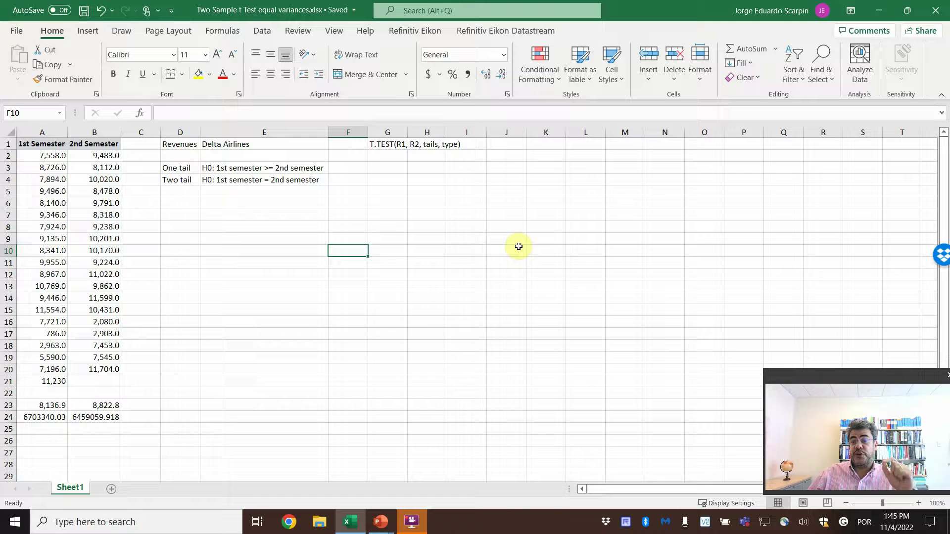
{"action": "left_click", "coordinate": [917, 505]}
{"action": "left_click", "coordinate": [917, 505]}
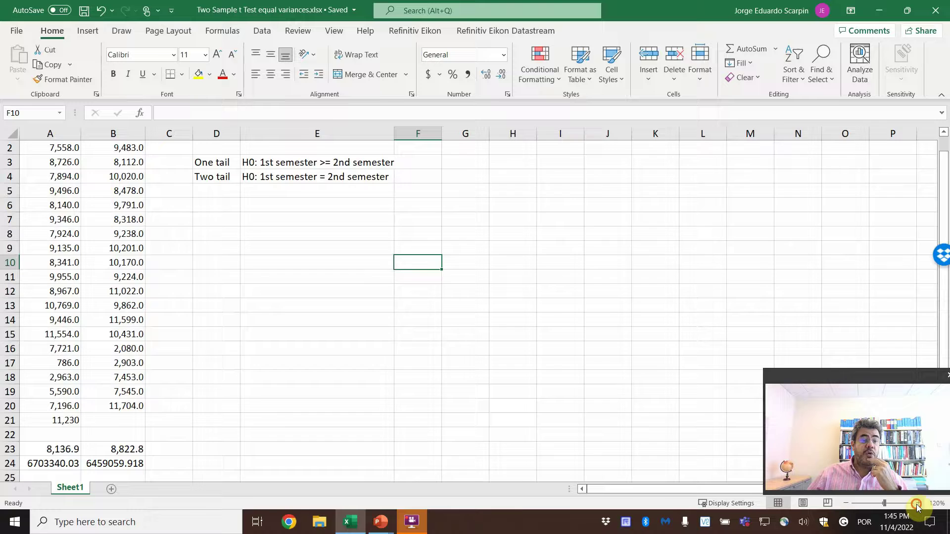
{"action": "left_click", "coordinate": [917, 505]}
{"action": "scroll", "coordinate": [250, 356], "scroll_direction": "up", "scroll_amount": 1}
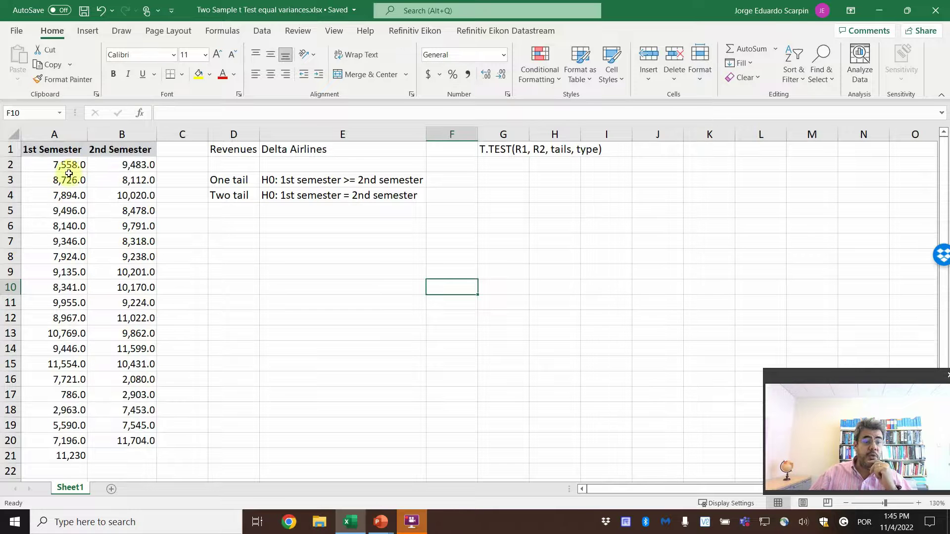
{"action": "scroll", "coordinate": [94, 343], "scroll_direction": "down", "scroll_amount": 1}
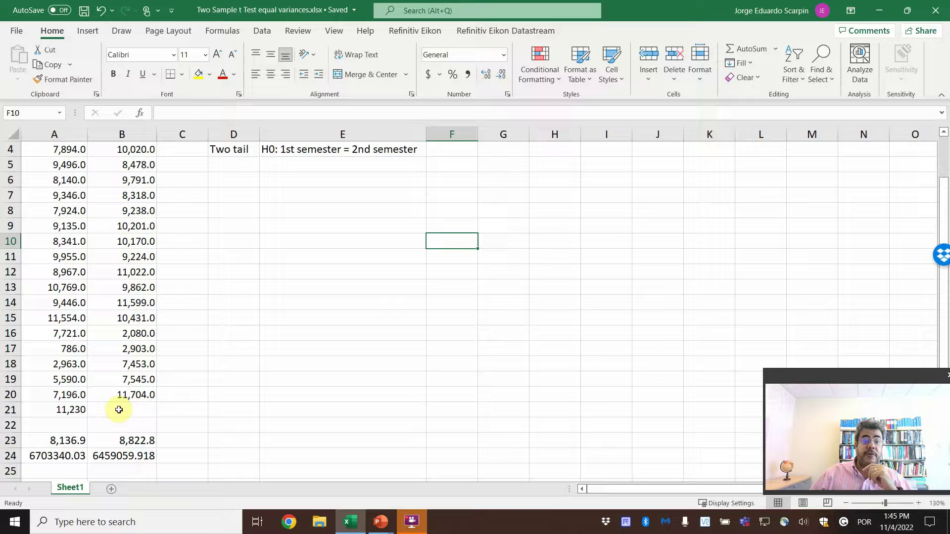
{"action": "left_click", "coordinate": [118, 410]}
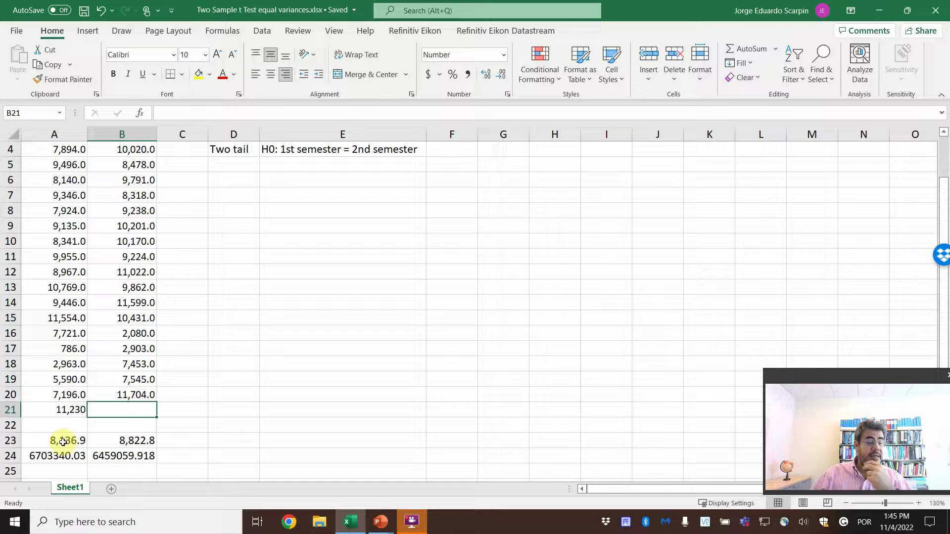
{"action": "scroll", "coordinate": [64, 425], "scroll_direction": "up", "scroll_amount": 1}
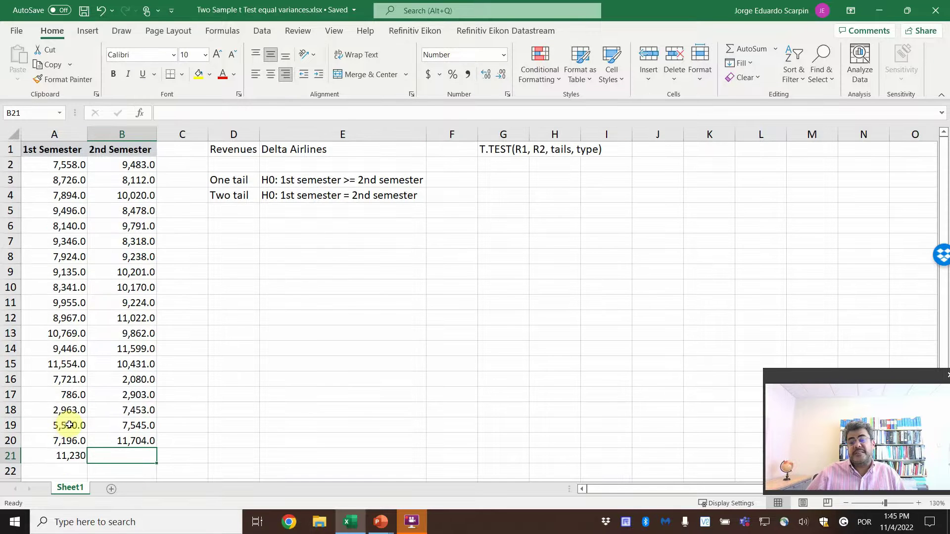
{"action": "scroll", "coordinate": [70, 424], "scroll_direction": "down", "scroll_amount": 1}
- Label C23 as Average and C24 as Variance beside the semester figures
{"action": "left_click_drag", "start_coordinate": [62, 440], "coordinate": [116, 445]}
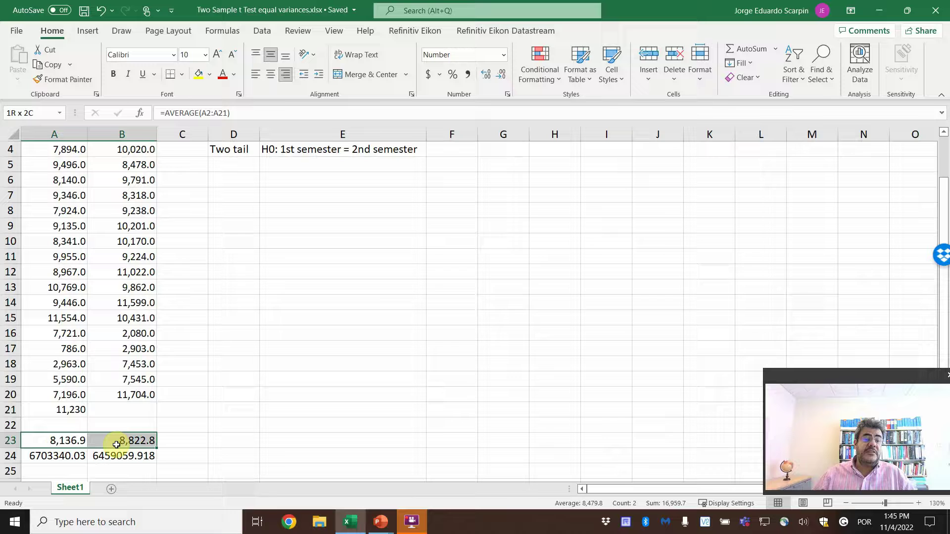
{"action": "left_click", "coordinate": [186, 444]}
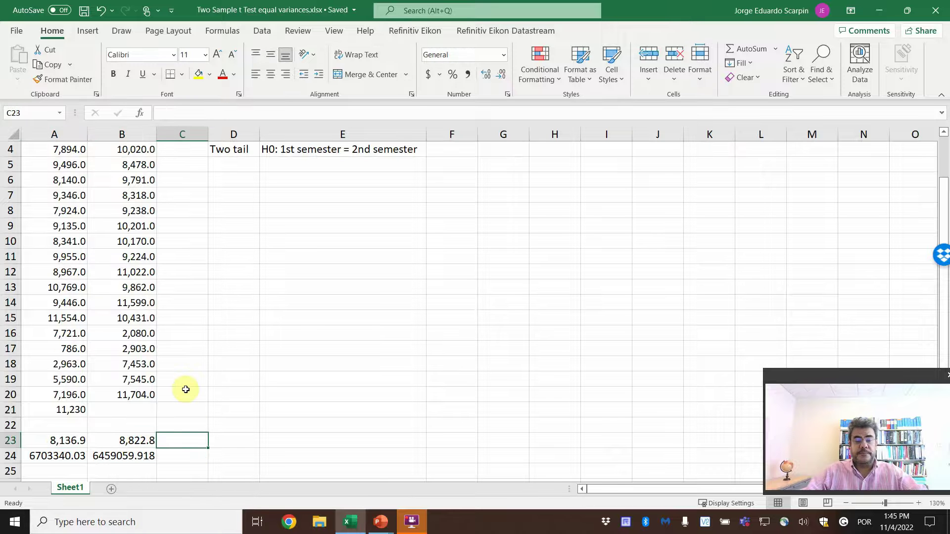
{"action": "type", "text": "Average"}
{"action": "key", "text": "Return"}
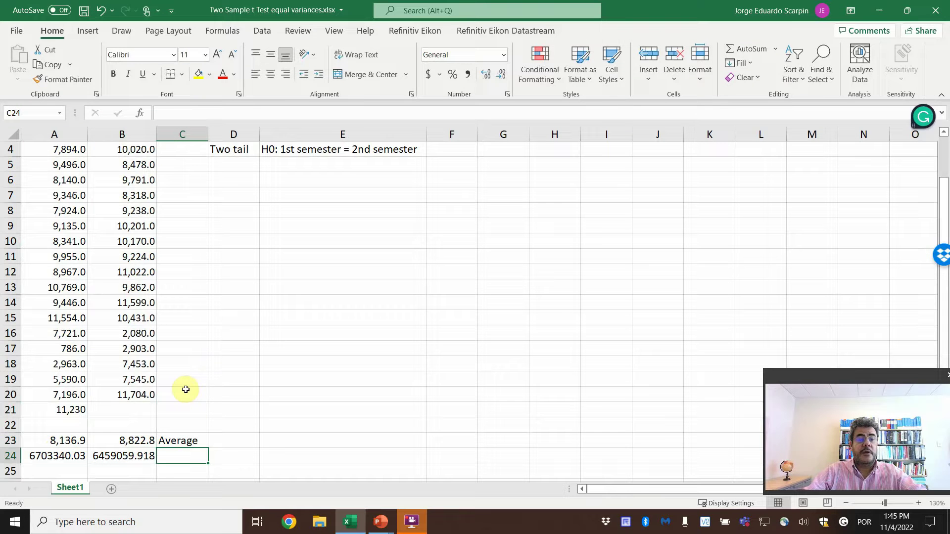
{"action": "type", "text": "Variance"}
{"action": "key", "text": "Return"}
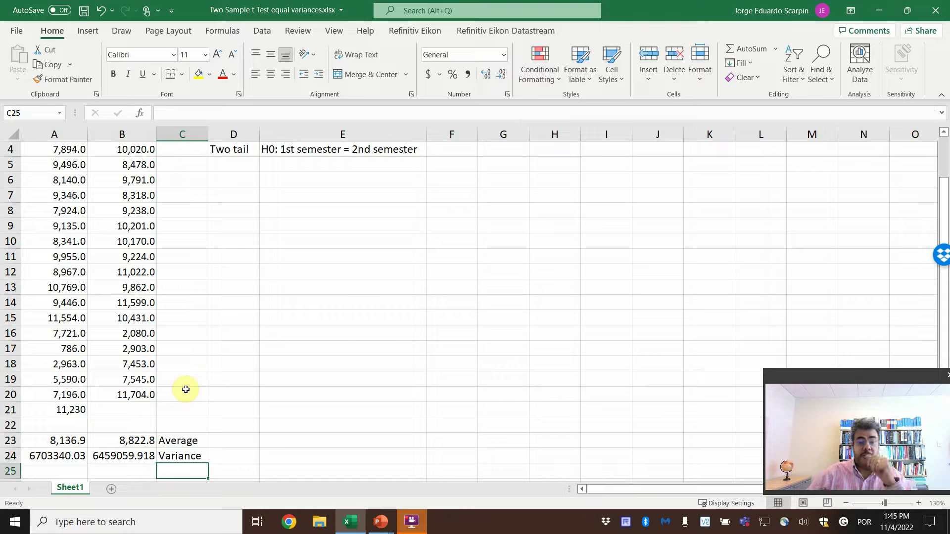
- Compute the variance ratio =B24/A24 in B25 as a check, then delete it
{"action": "left_click", "coordinate": [63, 456]}
{"action": "left_click", "coordinate": [129, 454]}
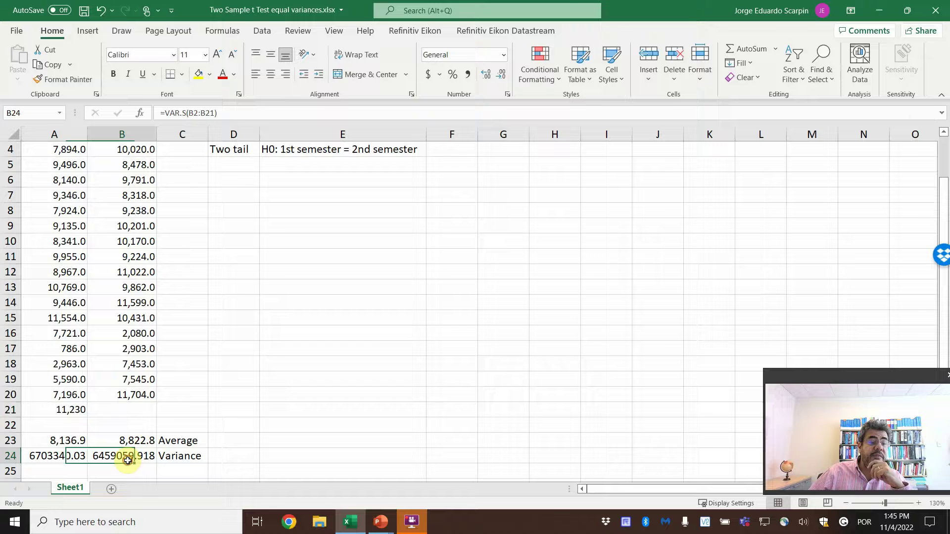
{"action": "left_click", "coordinate": [133, 470]}
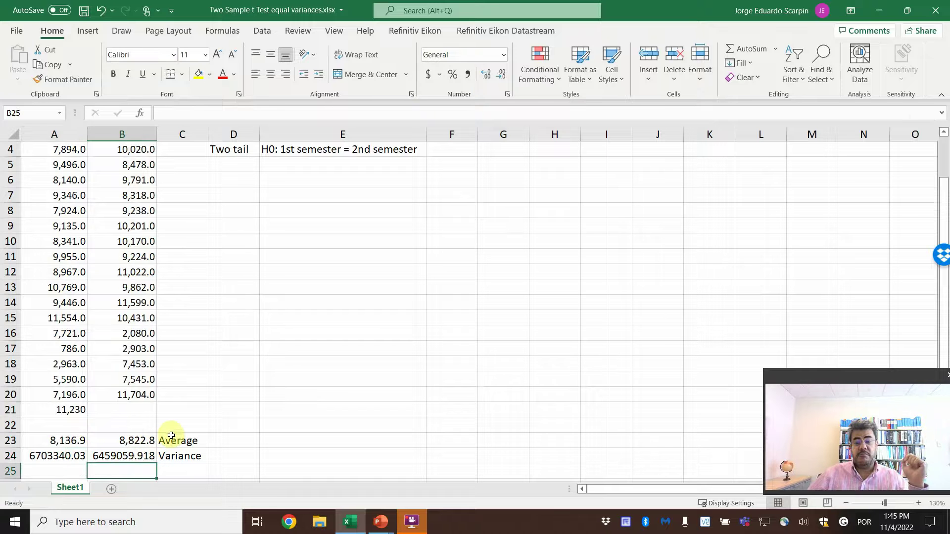
{"action": "type", "text": "="}
{"action": "key", "text": "Up"}
{"action": "type", "text": "/"}
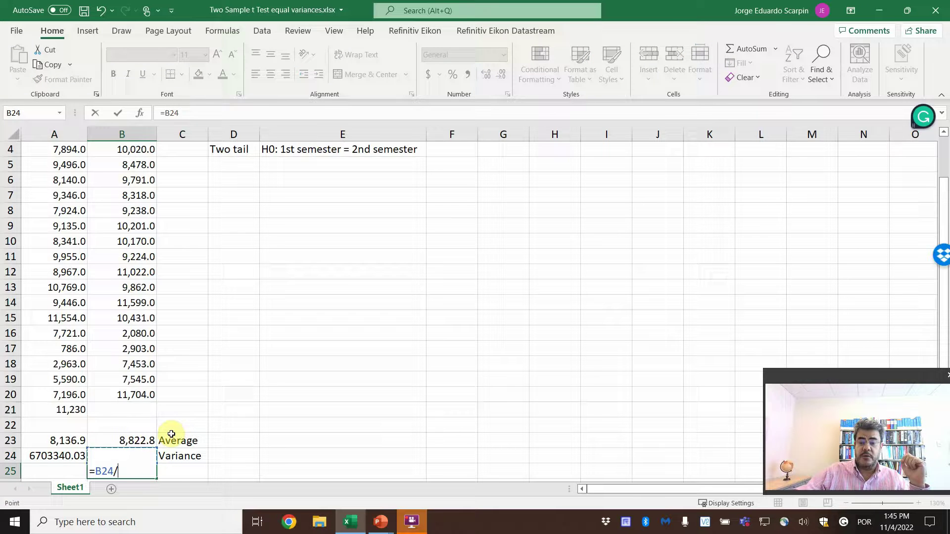
{"action": "key", "text": "Up"}
{"action": "key", "text": "Left"}
{"action": "key", "text": "Return"}
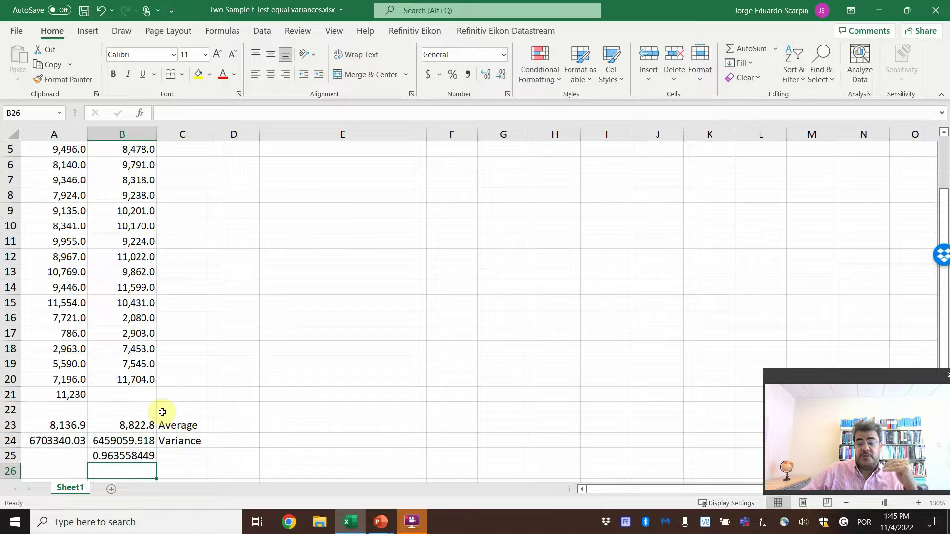
{"action": "key", "text": "Up"}
{"action": "key", "text": "Delete"}
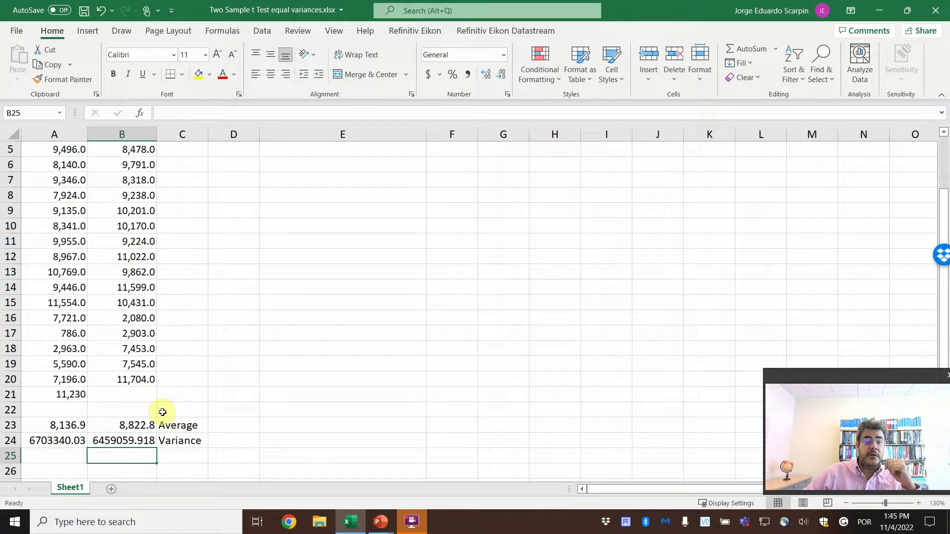
{"action": "scroll", "coordinate": [162, 412], "scroll_direction": "up", "scroll_amount": 2}
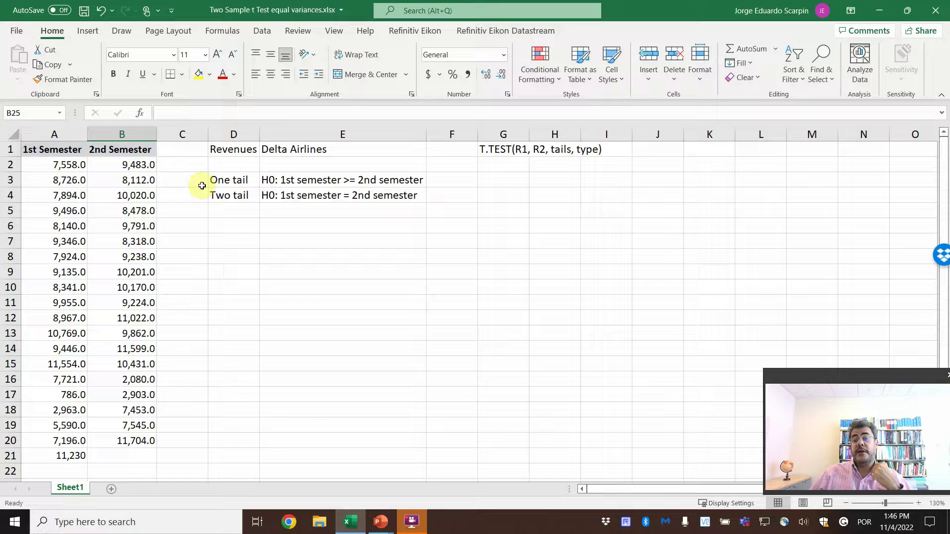
- Select E6, then confirm under File > Options > Add-ins that Analysis ToolPak is already checked
{"action": "left_click", "coordinate": [274, 232]}
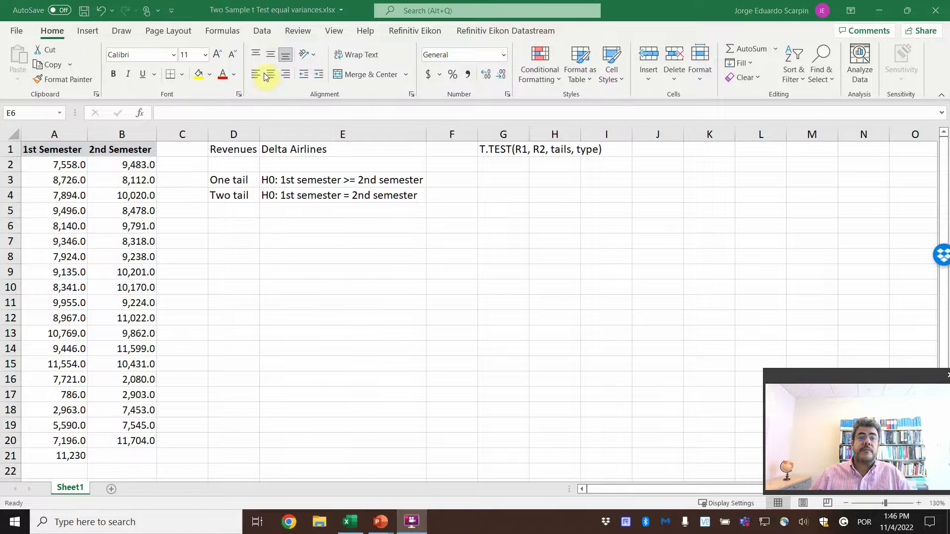
{"action": "left_click", "coordinate": [263, 30]}
{"action": "left_click", "coordinate": [262, 30]}
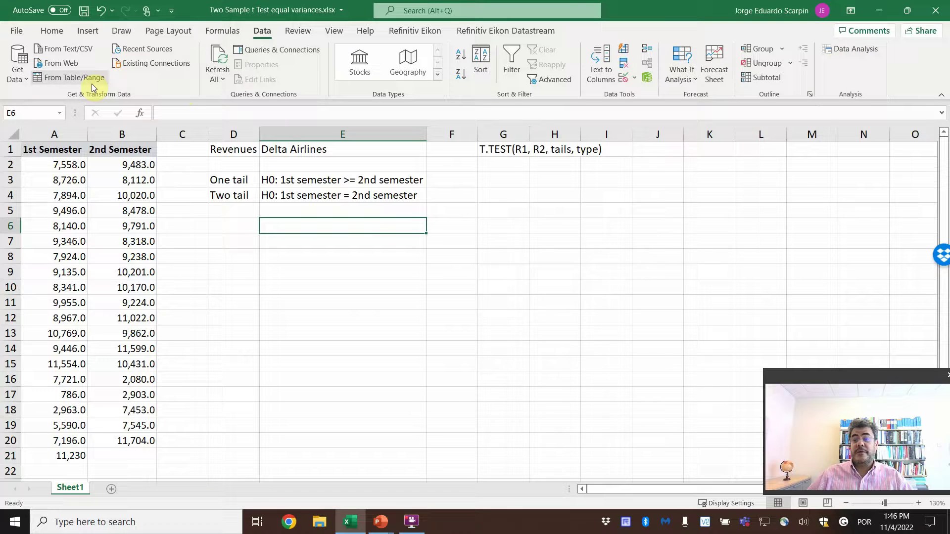
{"action": "left_click", "coordinate": [16, 36]}
{"action": "left_click", "coordinate": [45, 488]}
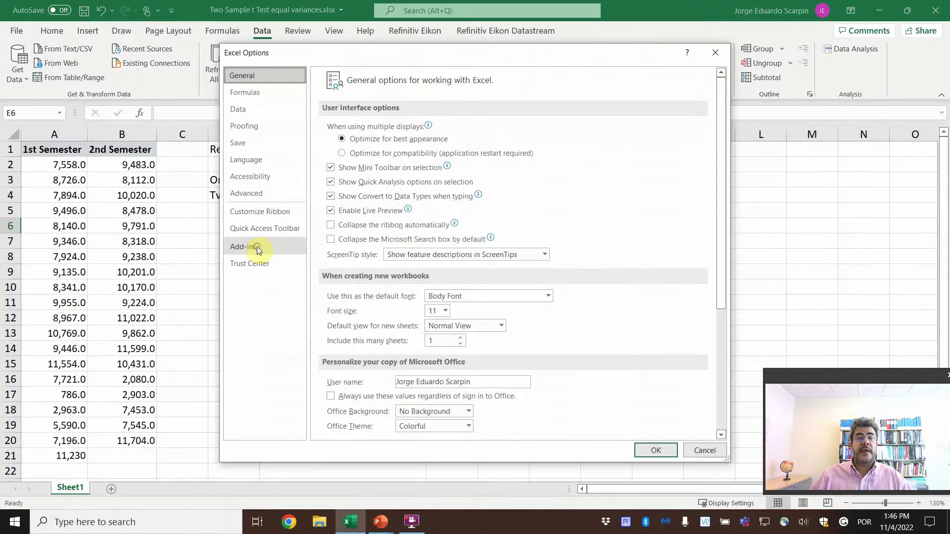
{"action": "left_click", "coordinate": [257, 246]}
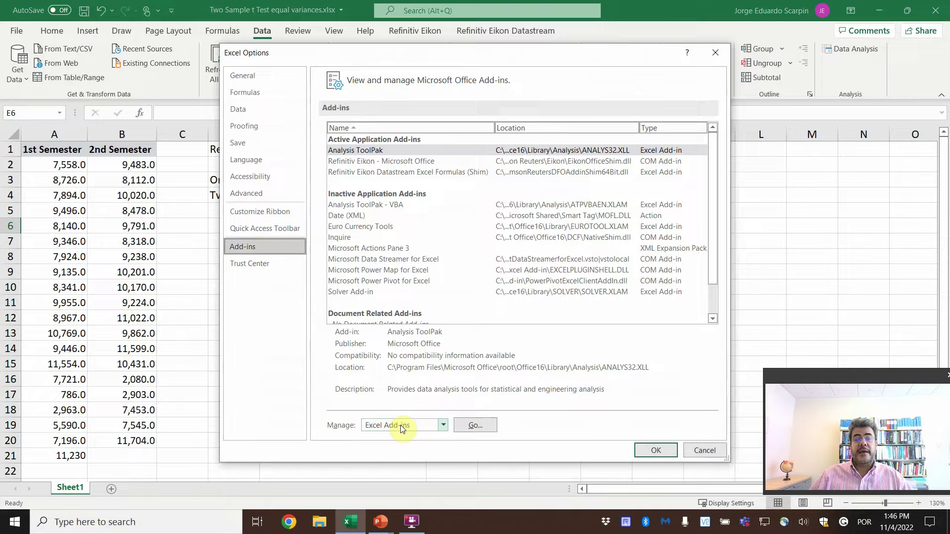
{"action": "left_click", "coordinate": [475, 425]}
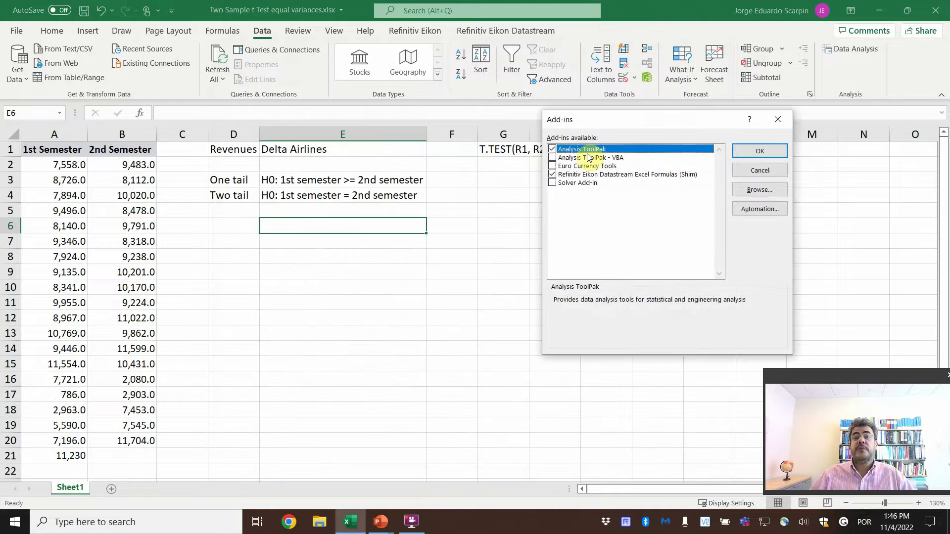
{"action": "left_click", "coordinate": [744, 173]}
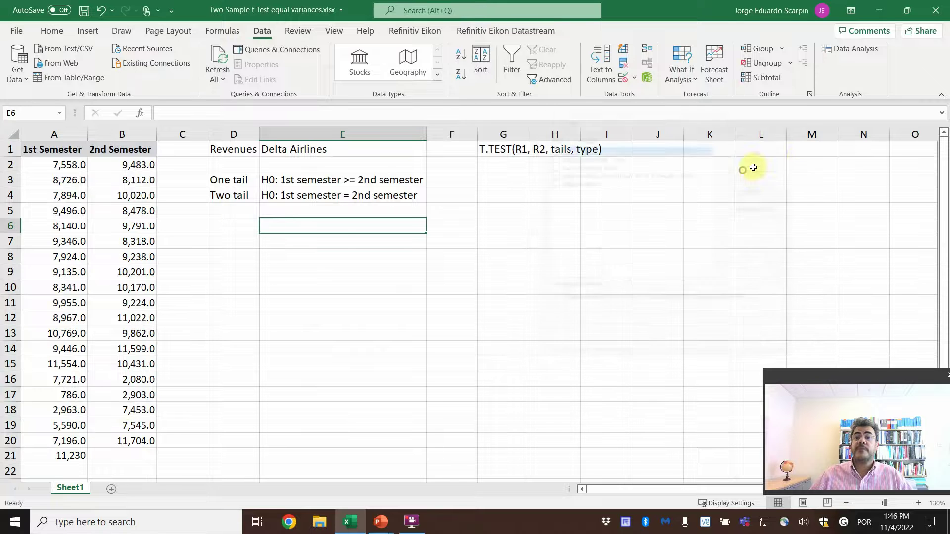
- Start t-Test: Two-Sample Assuming Equal Variances and clear the previous variable ranges
{"action": "left_click", "coordinate": [862, 48]}
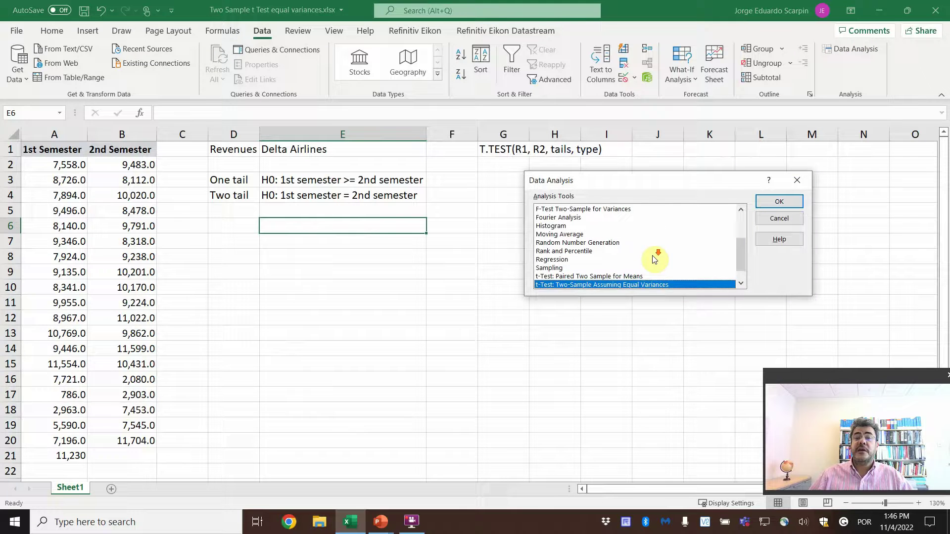
{"action": "scroll", "coordinate": [655, 257], "scroll_direction": "down", "scroll_amount": 1}
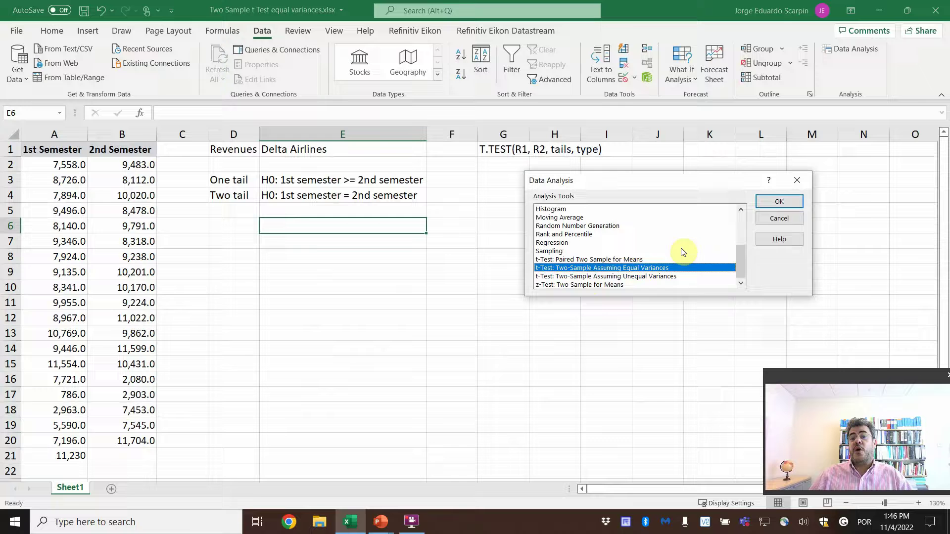
{"action": "left_click", "coordinate": [781, 201]}
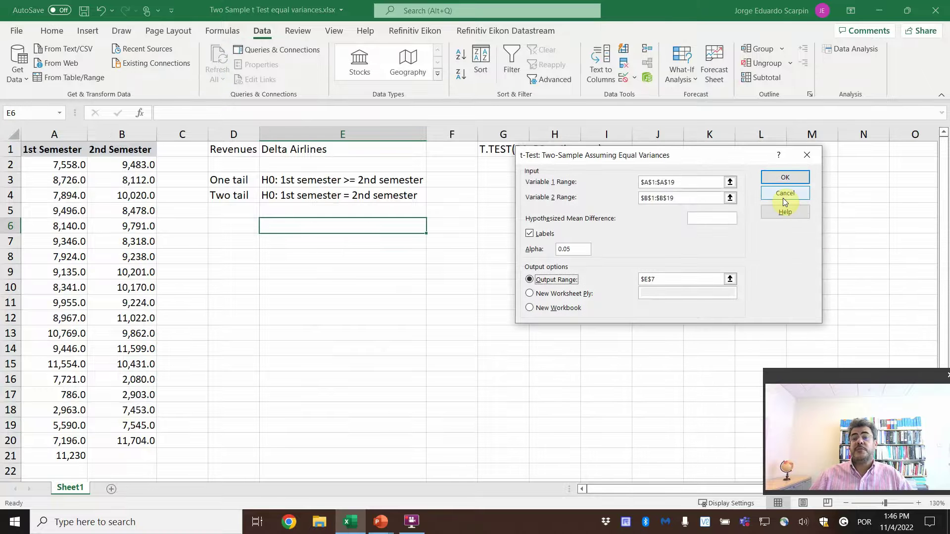
{"action": "left_click_drag", "start_coordinate": [699, 184], "coordinate": [583, 182]}
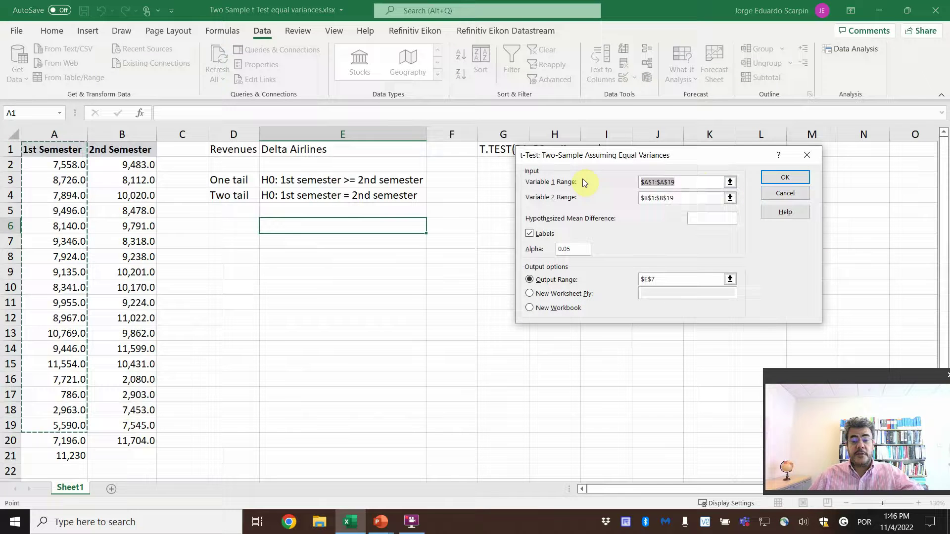
{"action": "key", "text": "BackSpace"}
{"action": "key", "text": "Tab"}
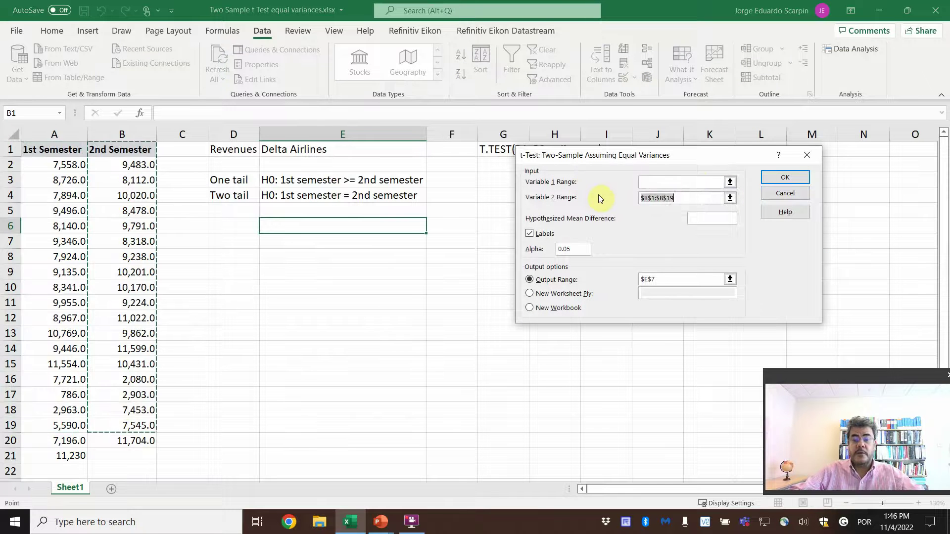
{"action": "key", "text": "BackSpace"}
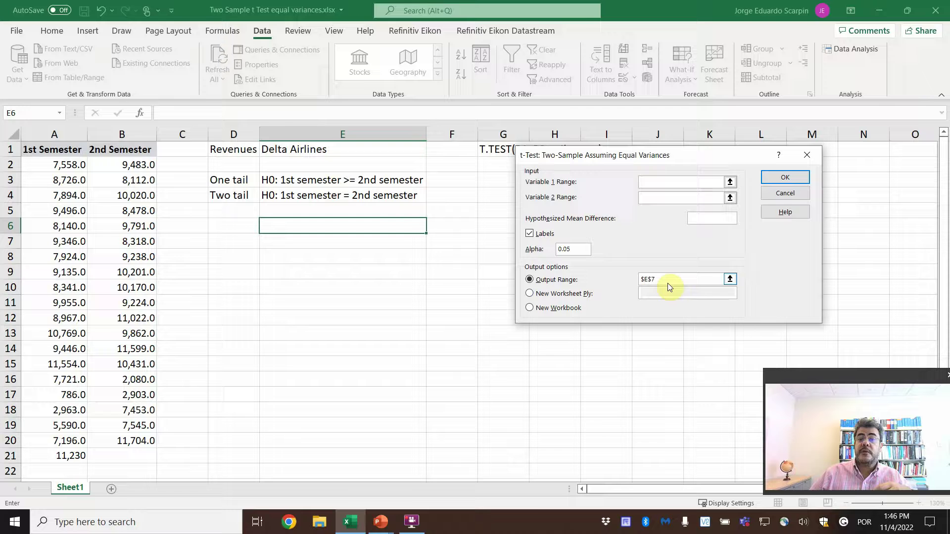
{"action": "left_click", "coordinate": [531, 294]}
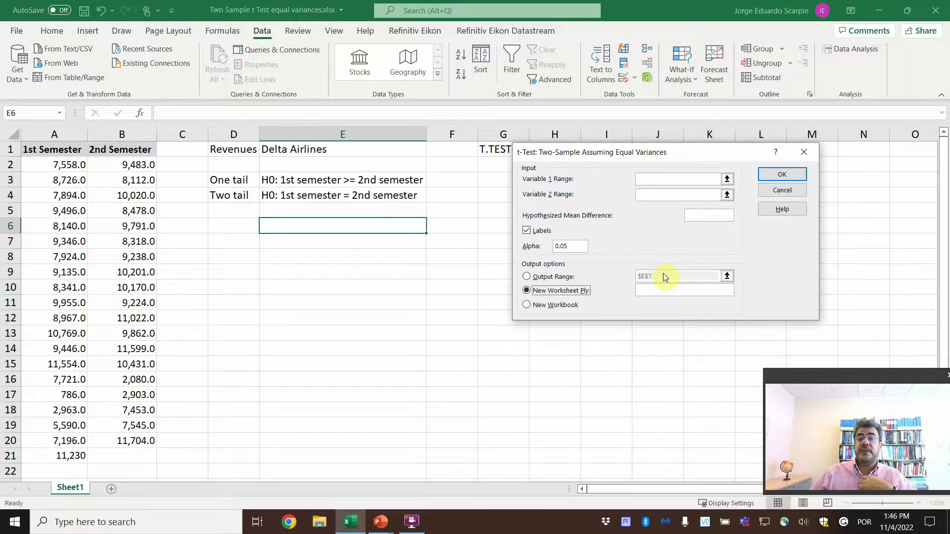
- Set Variable 1 to A1:A21 and Variable 2 to B1:B20, check Labels, output to E6, and run
{"action": "left_click", "coordinate": [652, 181]}
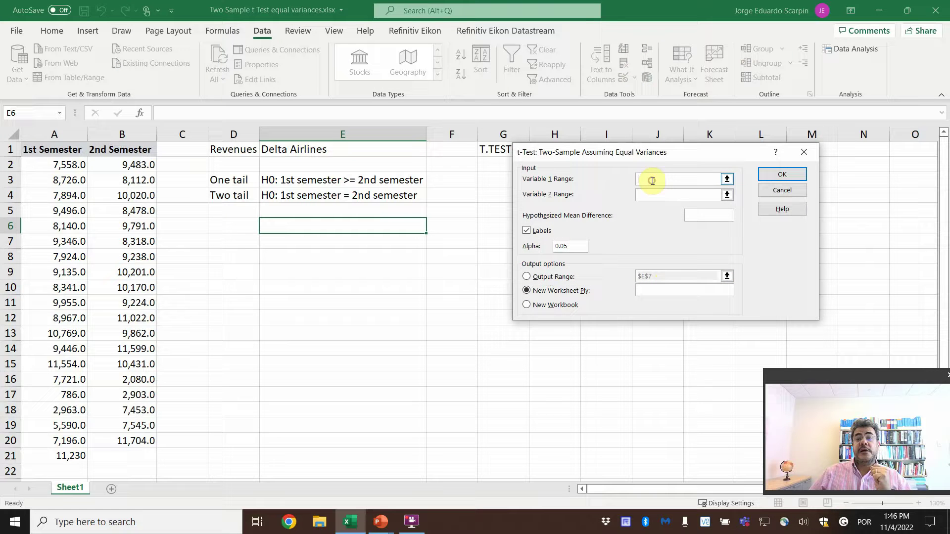
{"action": "left_click", "coordinate": [526, 230]}
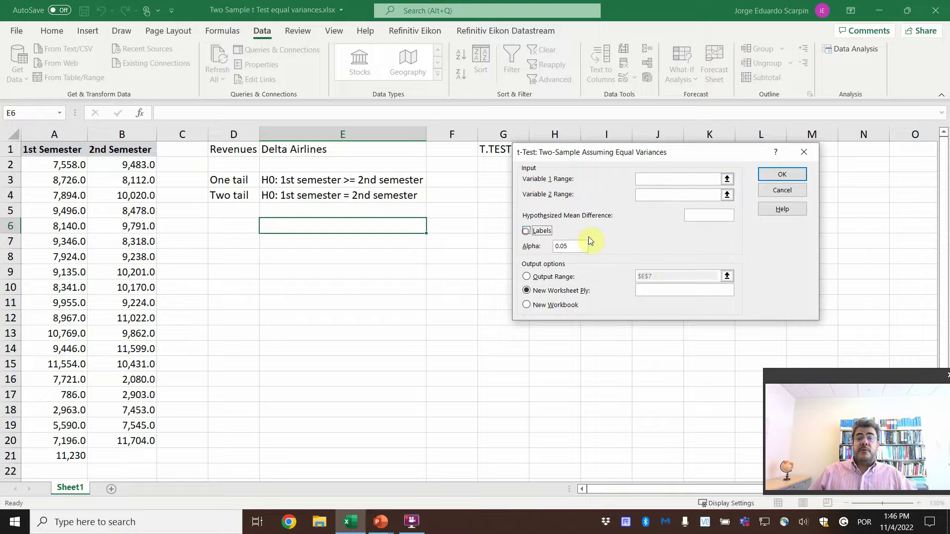
{"action": "left_click", "coordinate": [647, 179]}
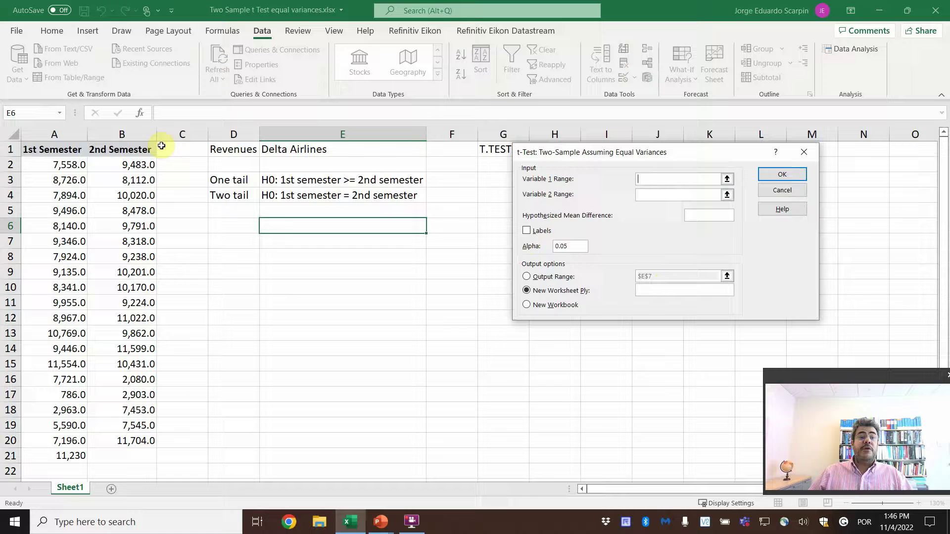
{"action": "left_click_drag", "start_coordinate": [46, 151], "coordinate": [73, 398]}
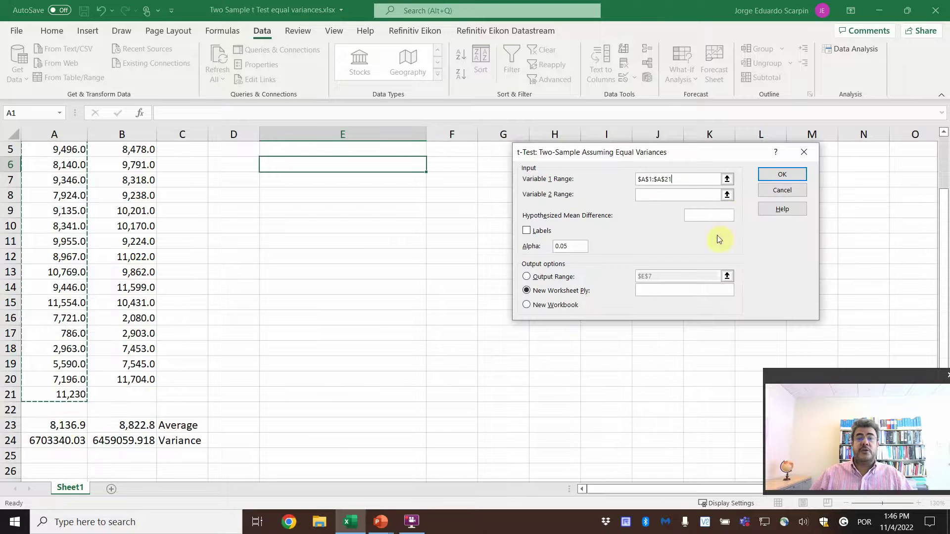
{"action": "left_click", "coordinate": [676, 194]}
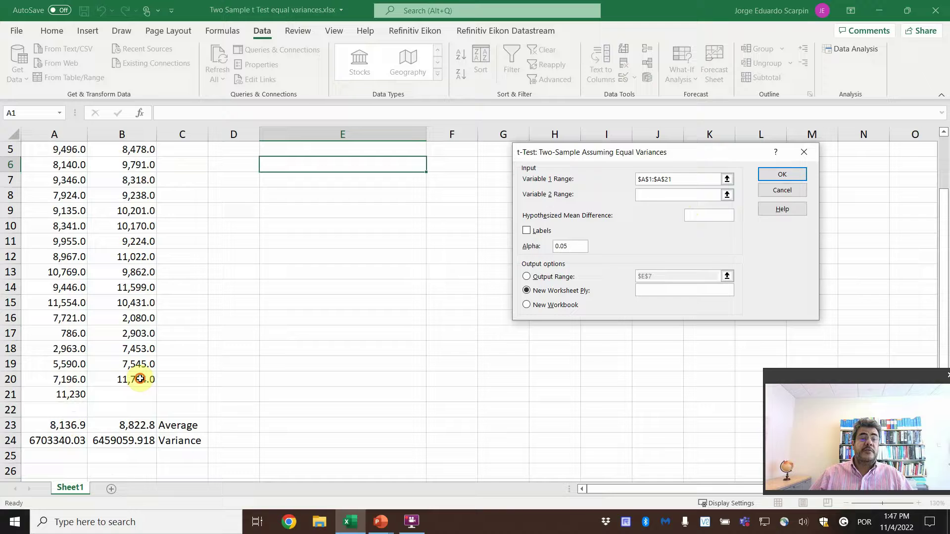
{"action": "left_click_drag", "start_coordinate": [142, 379], "coordinate": [114, 110]}
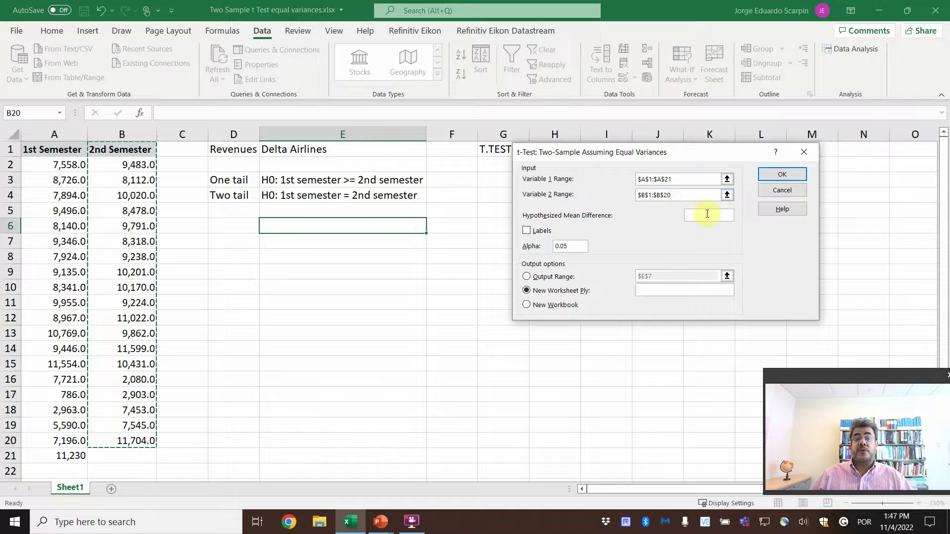
{"action": "left_click", "coordinate": [530, 231]}
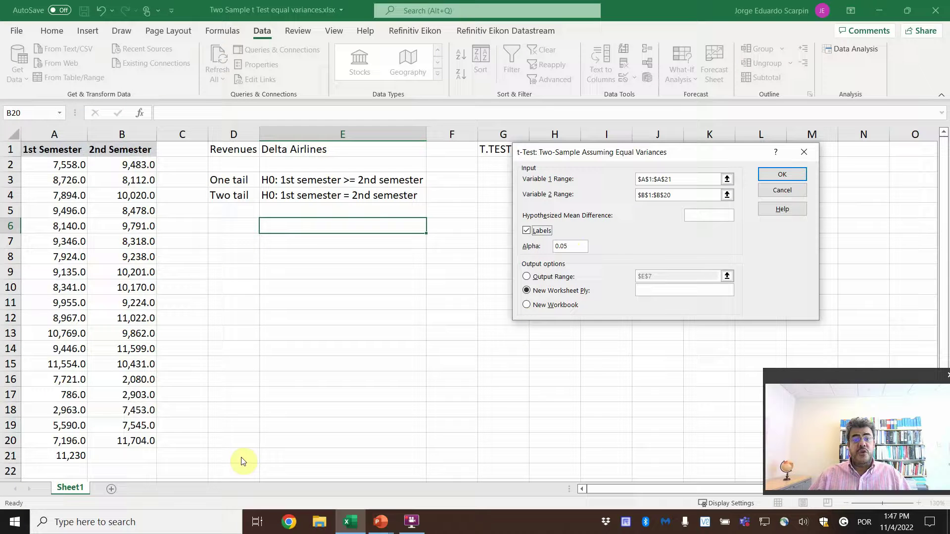
{"action": "left_click", "coordinate": [530, 278]}
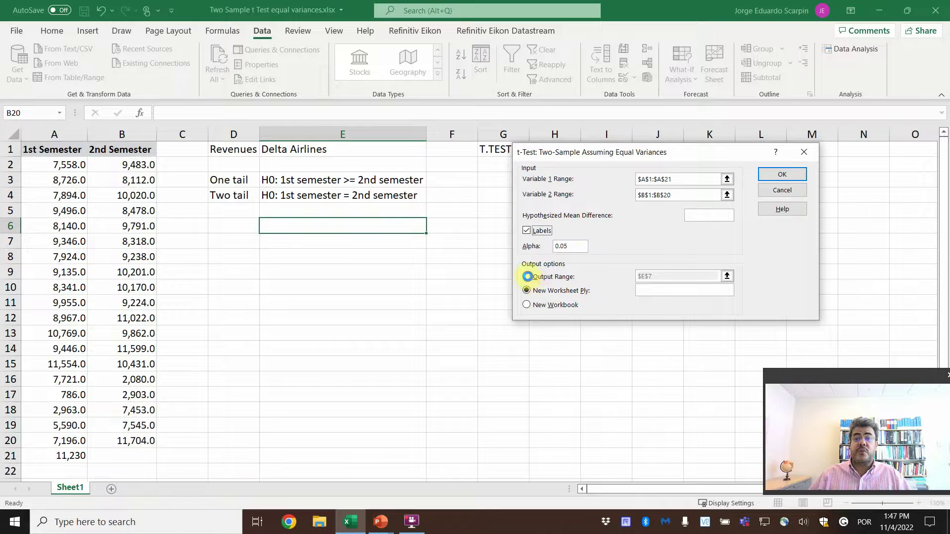
{"action": "left_click", "coordinate": [725, 274]}
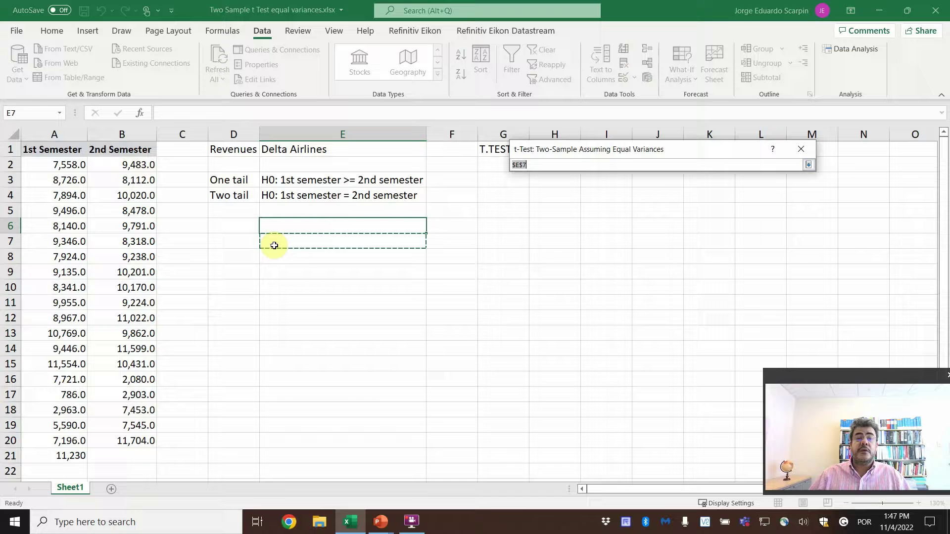
{"action": "left_click", "coordinate": [311, 226]}
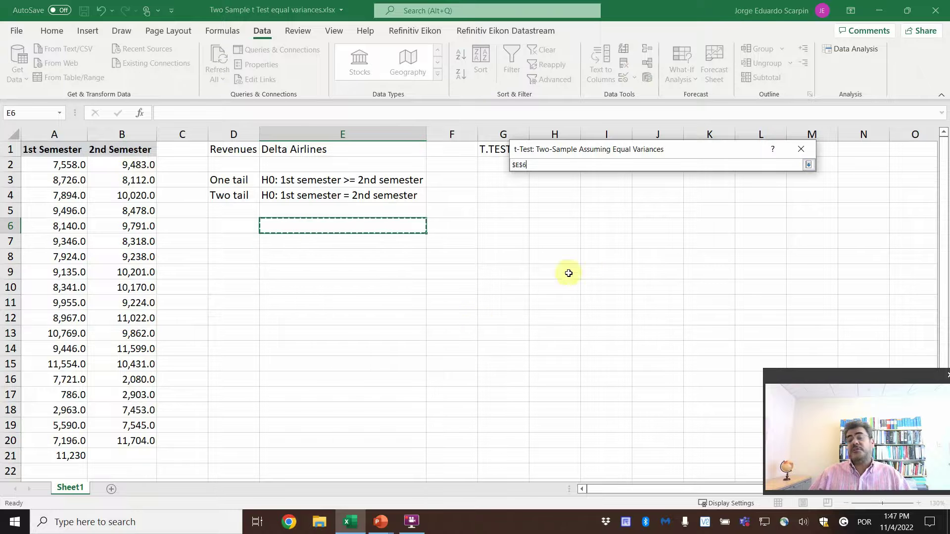
{"action": "key", "text": "Return"}
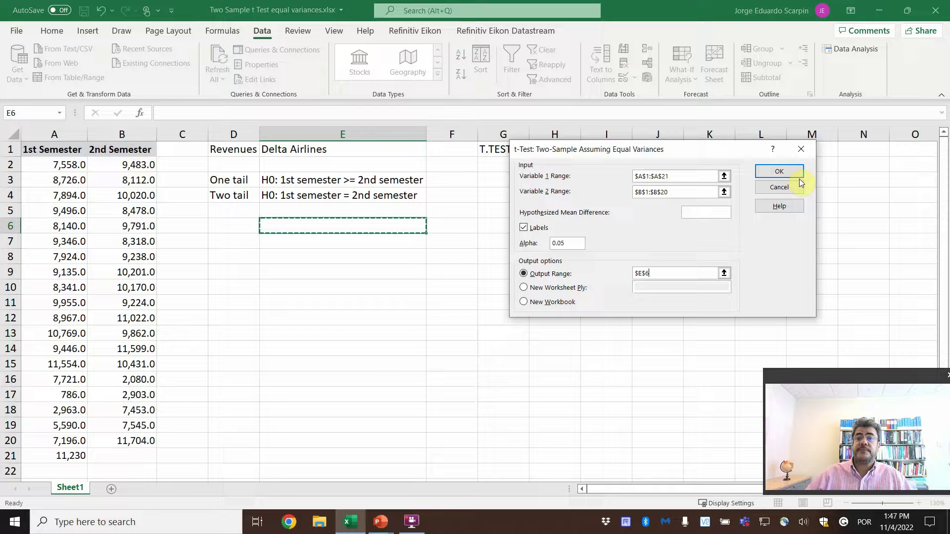
{"action": "left_click", "coordinate": [784, 174]}
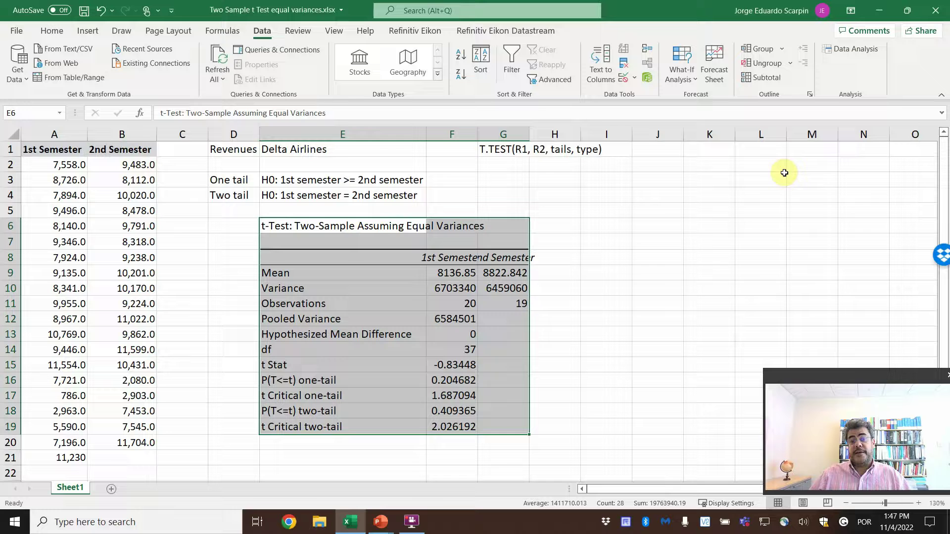
- Rerun the equal-variance t-test with Variable 2 as $B$1:$B$21 and output at $I$6
{"action": "left_click", "coordinate": [854, 49]}
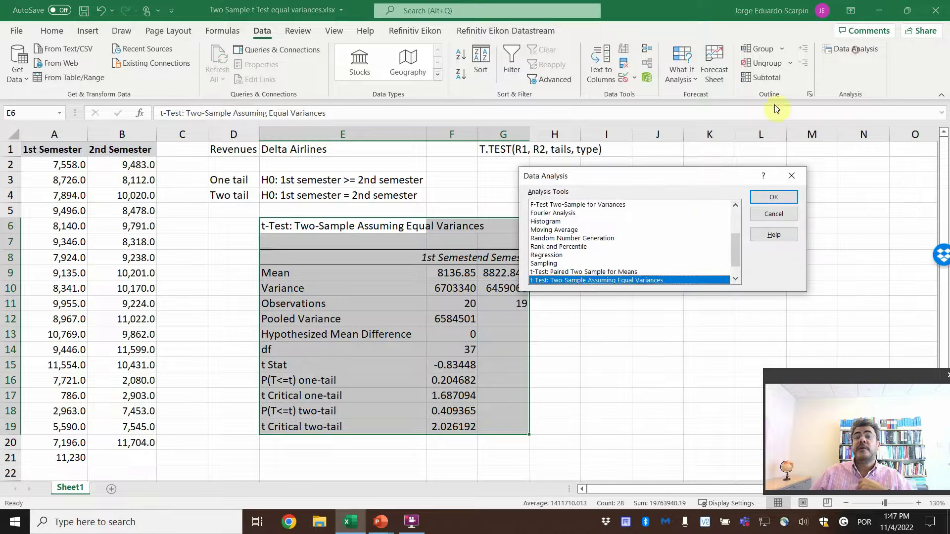
{"action": "left_click", "coordinate": [766, 197]}
{"action": "left_click", "coordinate": [677, 191]}
{"action": "key", "text": "BackSpace"}
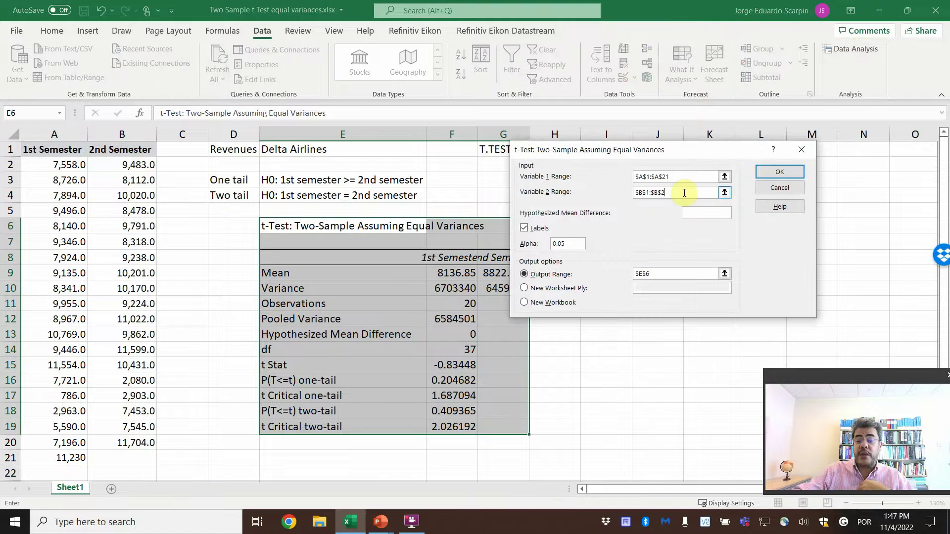
{"action": "type", "text": "1"}
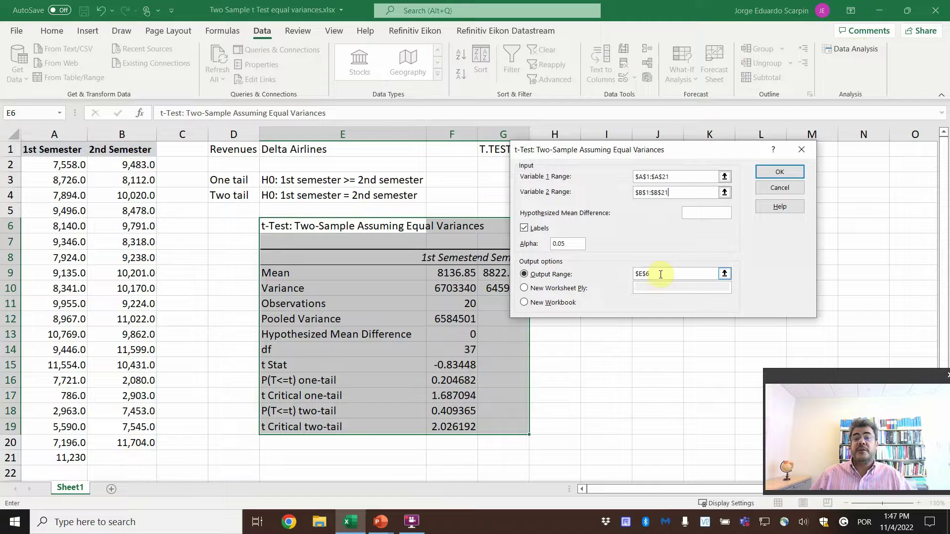
{"action": "left_click", "coordinate": [724, 273]}
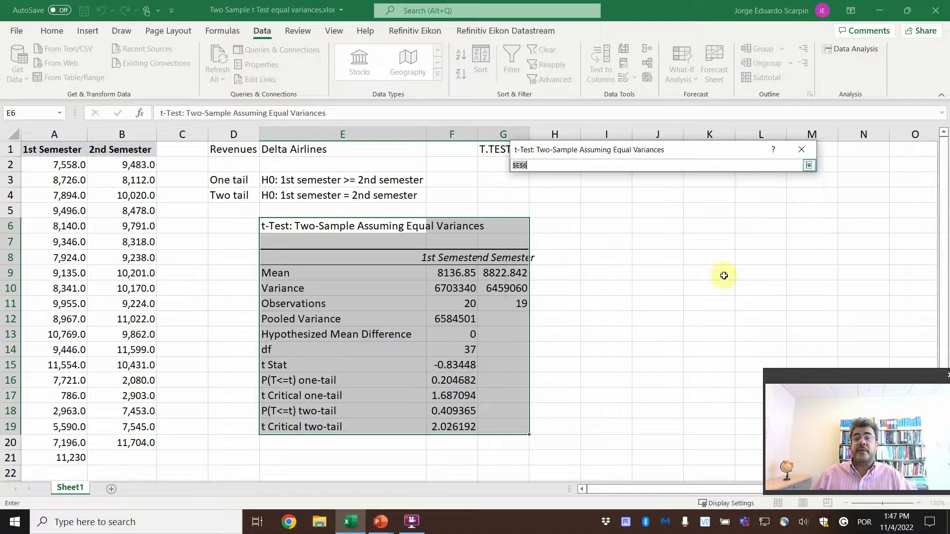
{"action": "left_click", "coordinate": [604, 226]}
{"action": "left_click", "coordinate": [809, 165]}
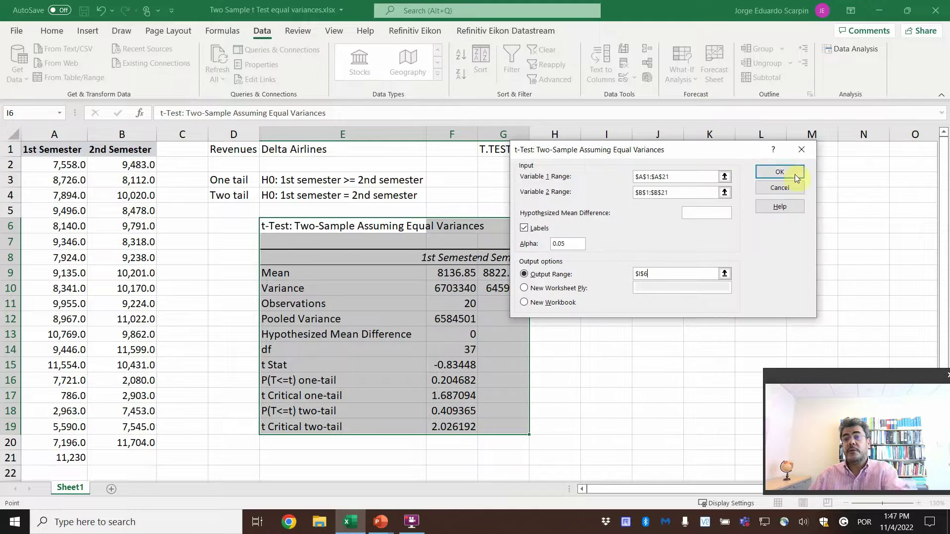
{"action": "left_click", "coordinate": [789, 177]}
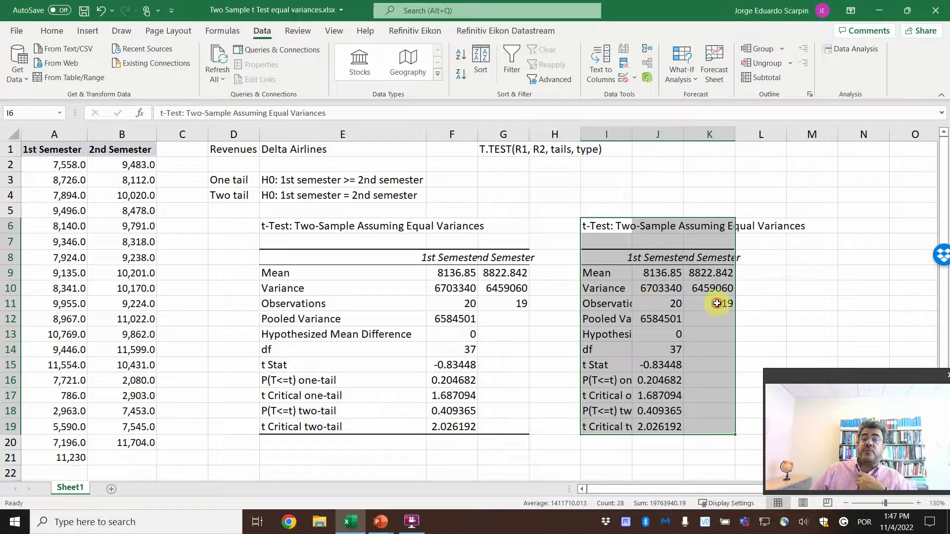
{"action": "left_click", "coordinate": [717, 303]}
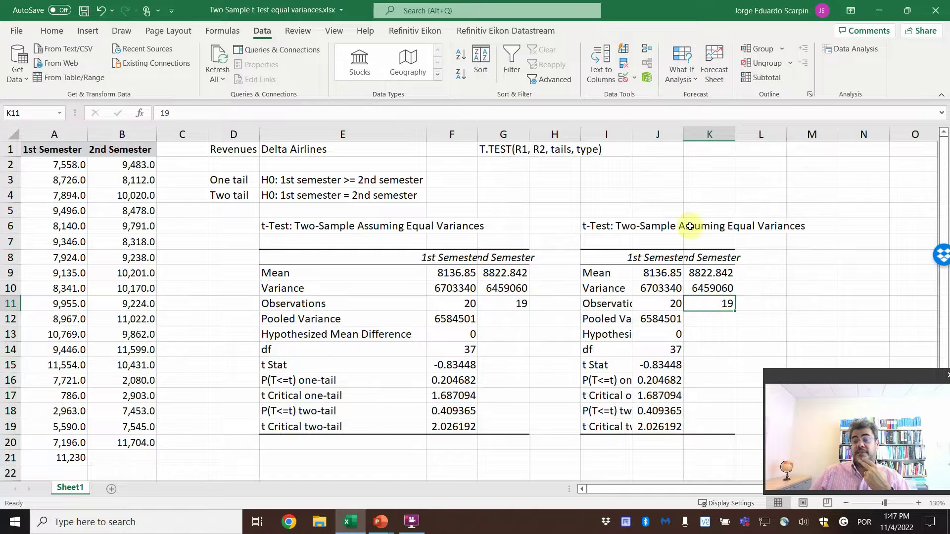
- Delete columns I through L holding the duplicate t-test table
{"action": "left_click", "coordinate": [613, 134]}
{"action": "left_click_drag", "start_coordinate": [613, 133], "coordinate": [784, 129]}
{"action": "right_click", "coordinate": [728, 179]}
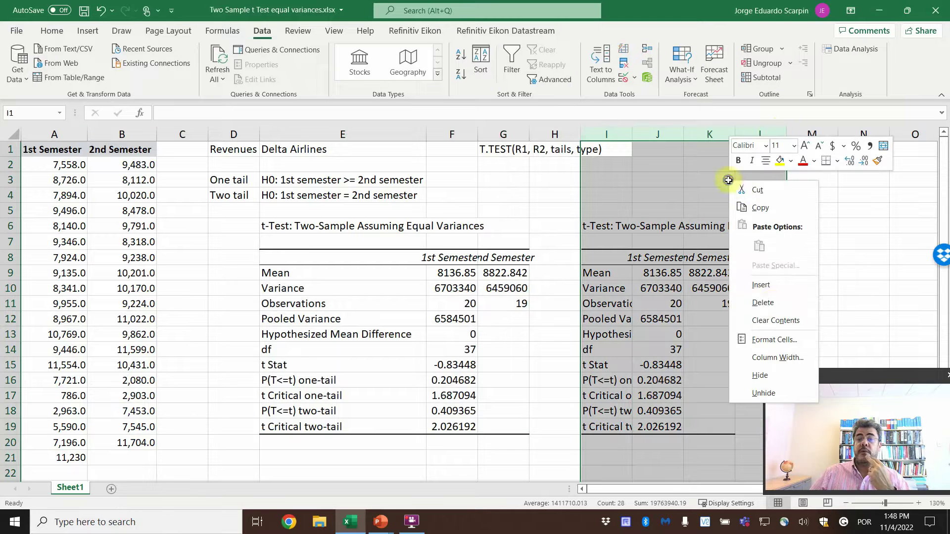
{"action": "left_click", "coordinate": [765, 302]}
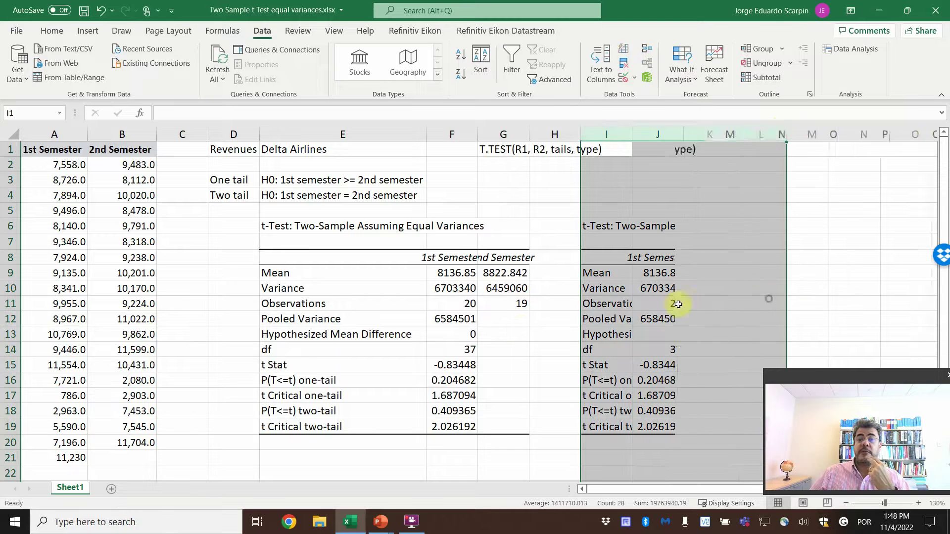
- Select the mean and then the two variance values F10:G10 to compare them
{"action": "left_click", "coordinate": [448, 273]}
{"action": "scroll", "coordinate": [287, 366], "scroll_direction": "down", "scroll_amount": 1}
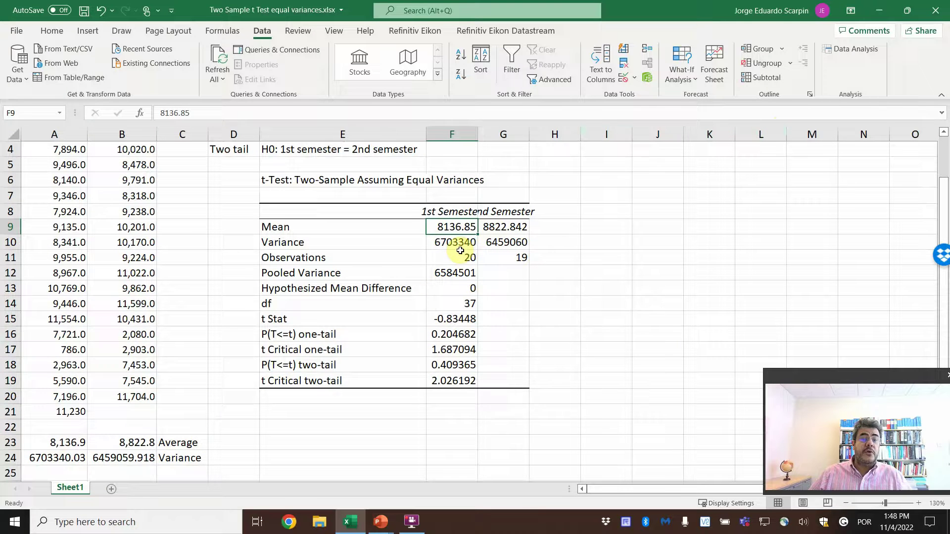
{"action": "left_click_drag", "start_coordinate": [453, 246], "coordinate": [492, 242]}
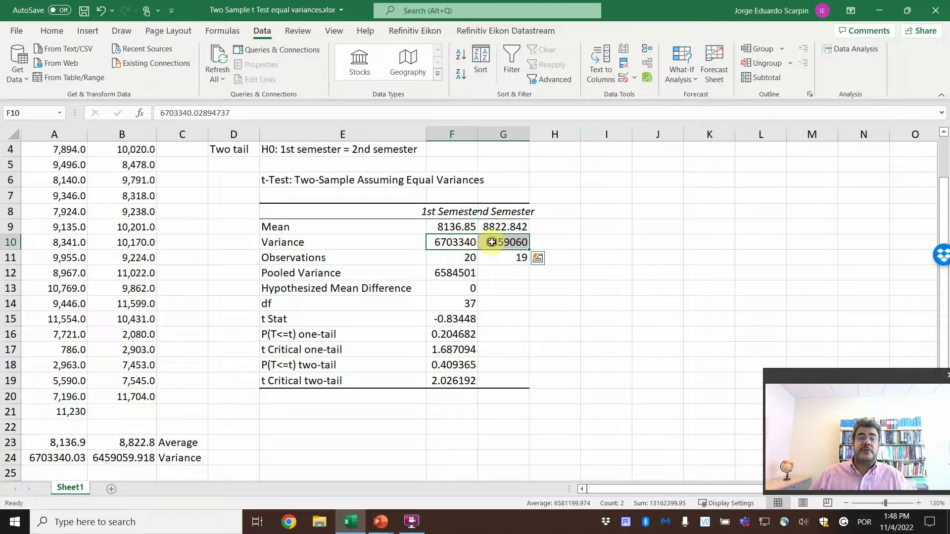
{"action": "scroll", "coordinate": [495, 262], "scroll_direction": "up", "scroll_amount": 1}
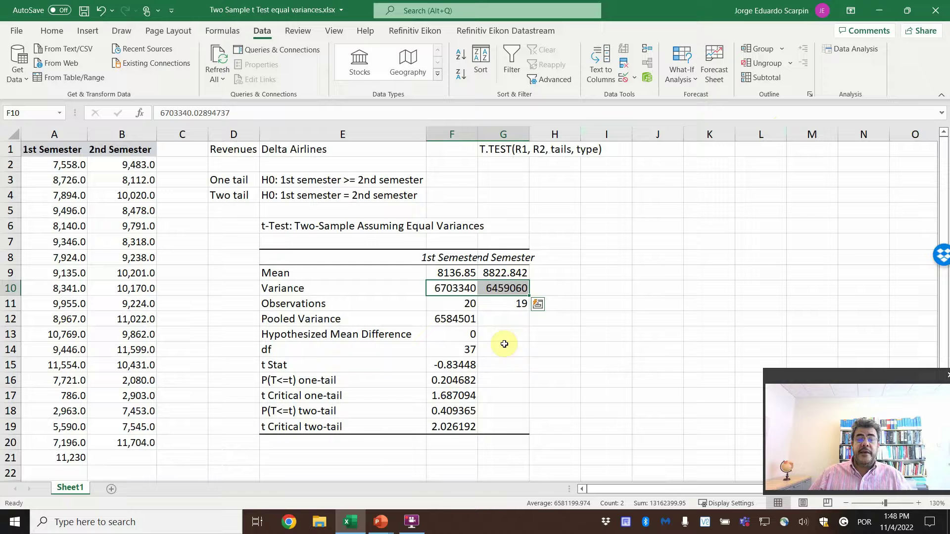
{"action": "left_click", "coordinate": [344, 380]}
{"action": "left_click_drag", "start_coordinate": [409, 376], "coordinate": [448, 380]}
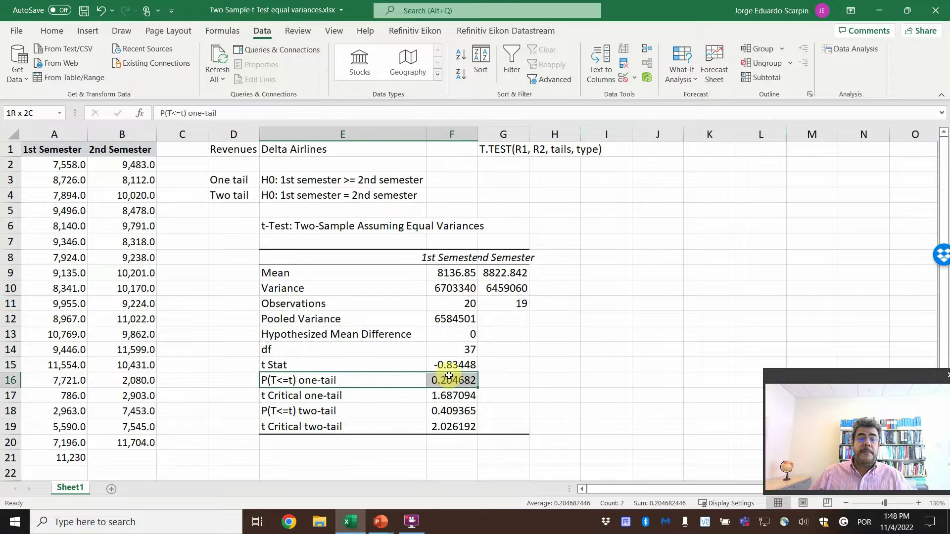
{"action": "left_click", "coordinate": [58, 31]}
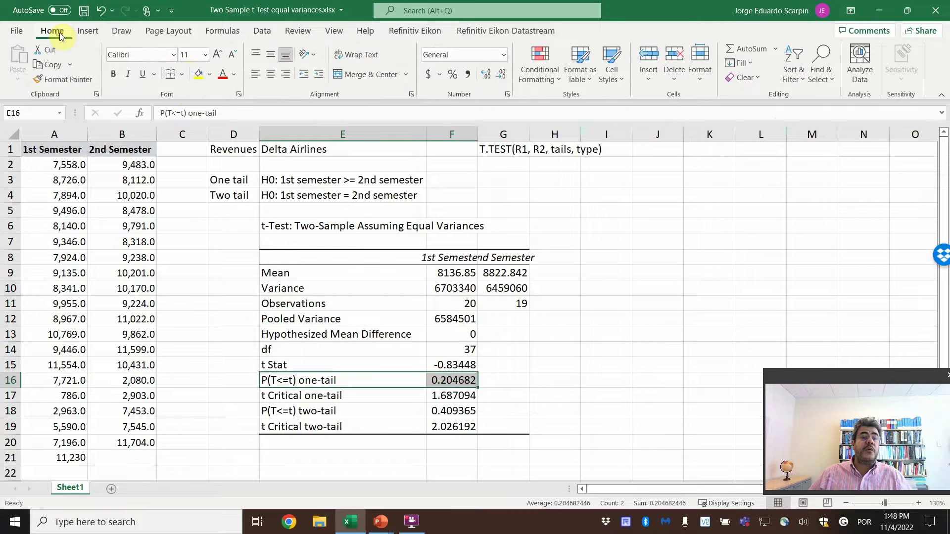
{"action": "left_click", "coordinate": [198, 75]}
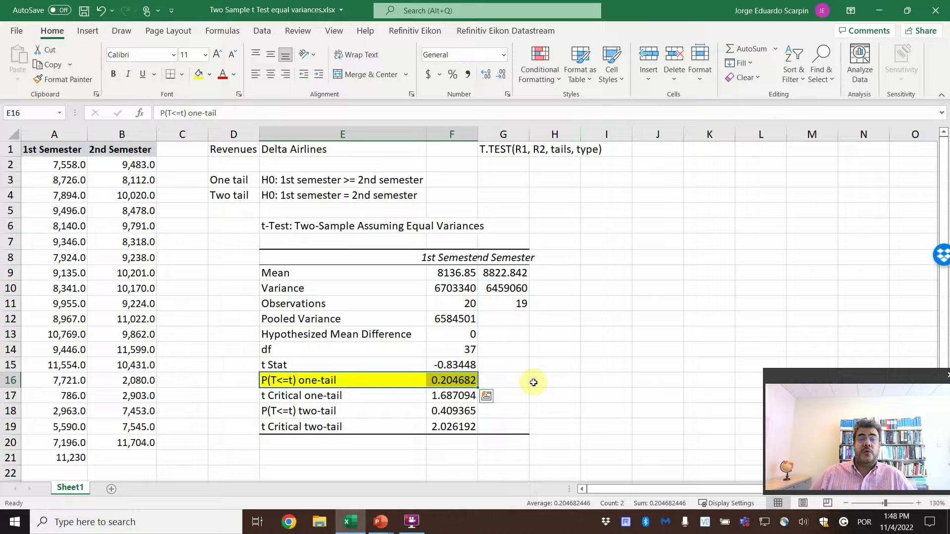
{"action": "left_click", "coordinate": [516, 380]}
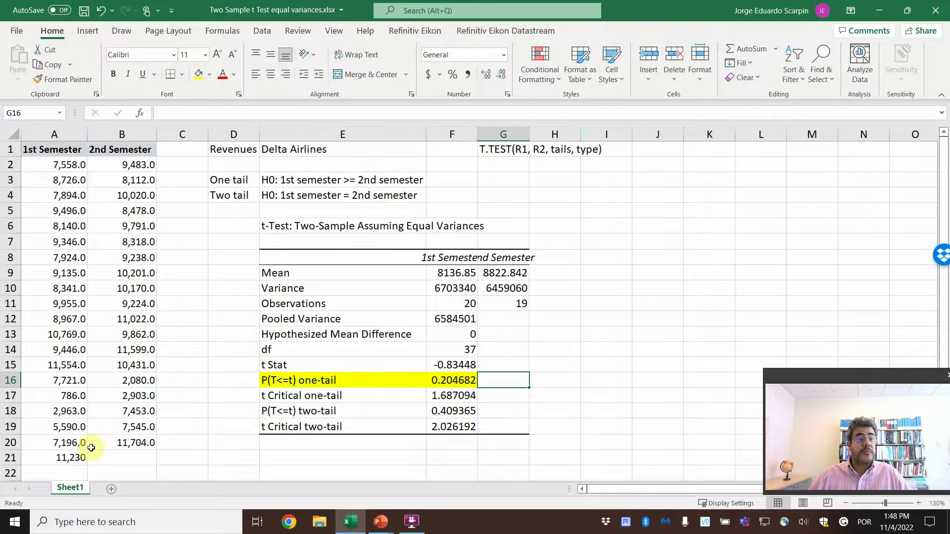
{"action": "scroll", "coordinate": [95, 445], "scroll_direction": "down", "scroll_amount": 1}
{"action": "left_click", "coordinate": [74, 442]}
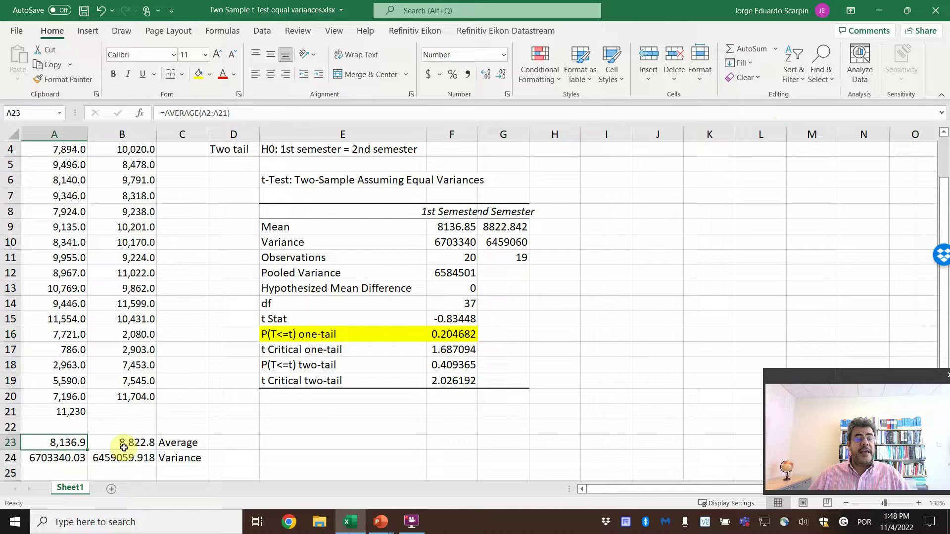
{"action": "left_click", "coordinate": [124, 446]}
{"action": "scroll", "coordinate": [445, 434], "scroll_direction": "up", "scroll_amount": 1}
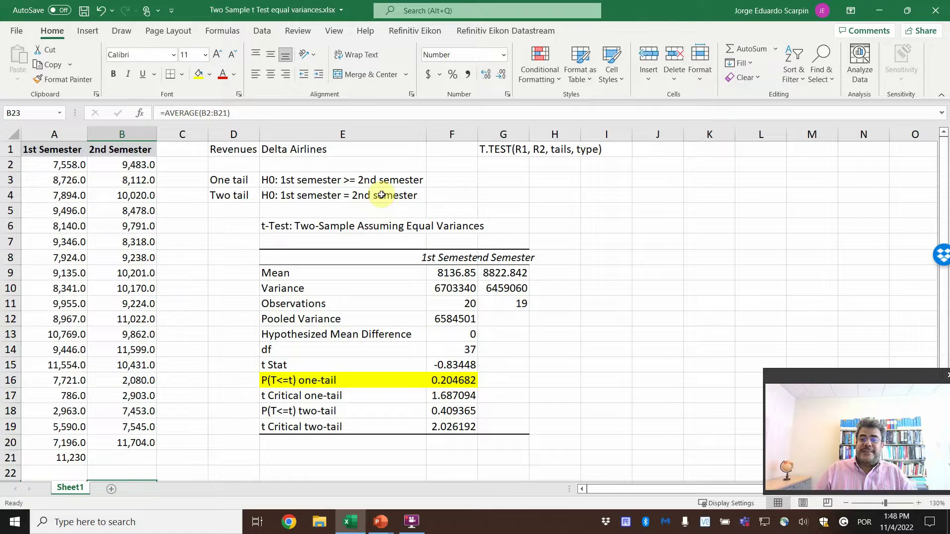
- Enter *FAIL TO REJECT in G16 beside the one-tail p-value
{"action": "left_click", "coordinate": [516, 383]}
{"action": "type", "text": "*"}
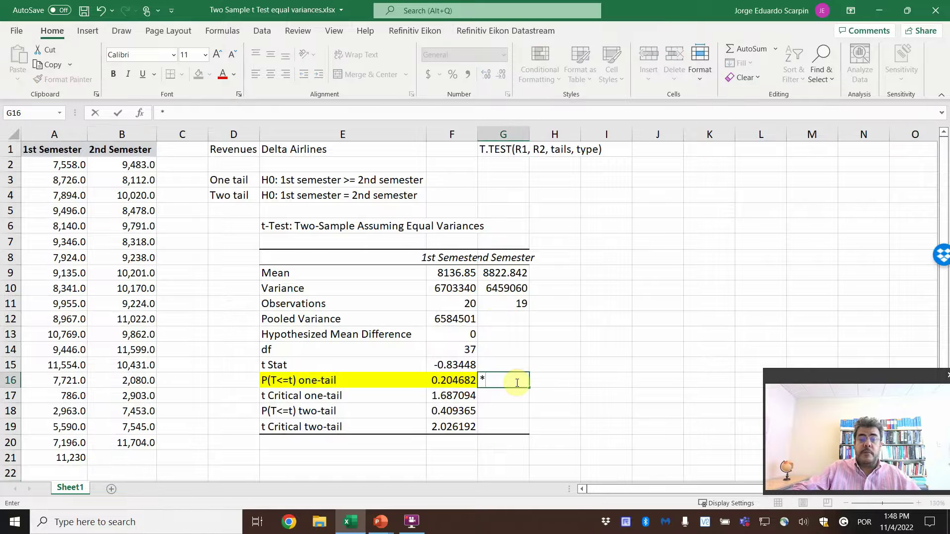
{"action": "type", "text": "FA"}
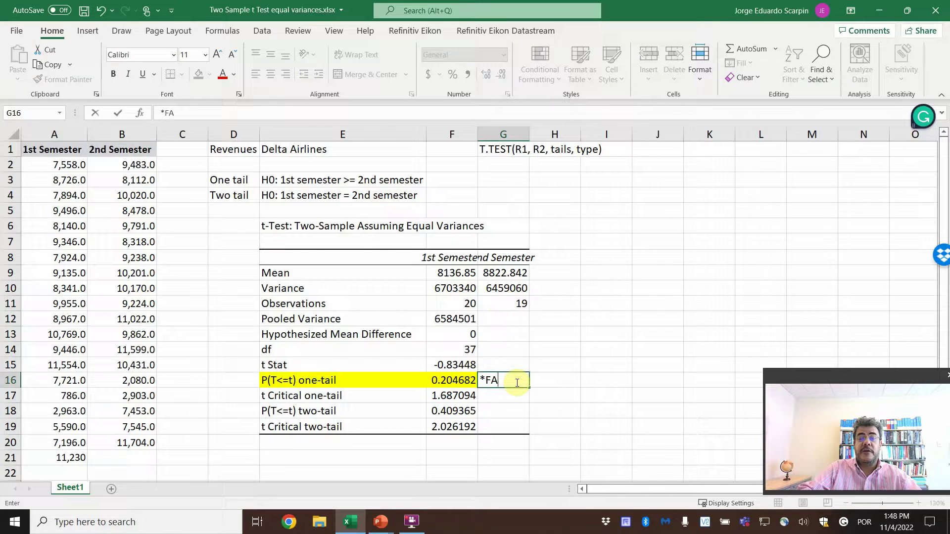
{"action": "type", "text": "IL TO REJE"}
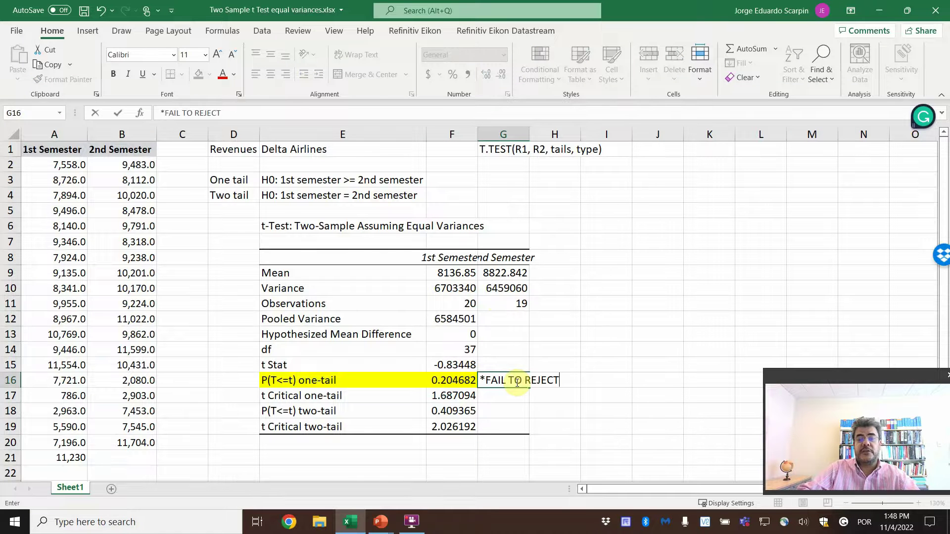
{"action": "type", "text": "CT"}
{"action": "key", "text": "Return"}
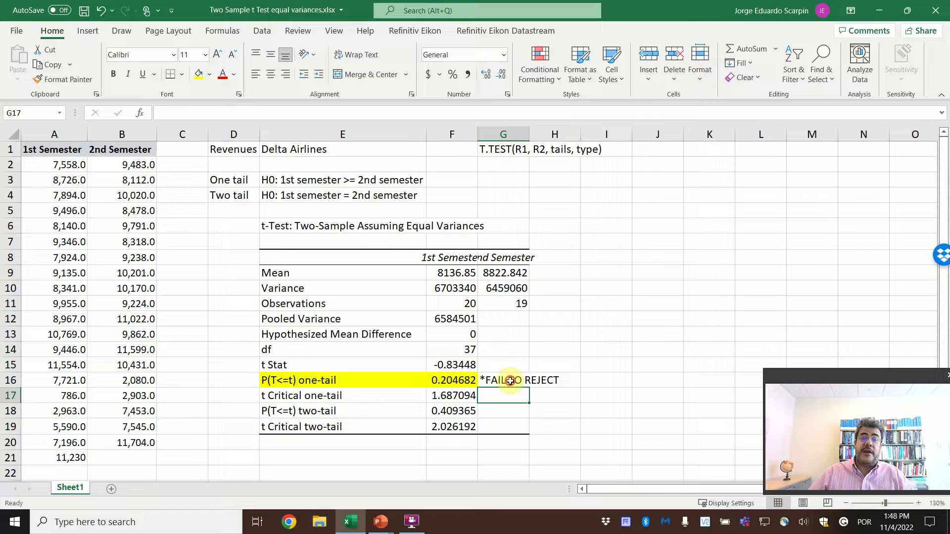
- Enter =G16 in F3 so the verdict appears beside the one-tail hypothesis
{"action": "left_click", "coordinate": [510, 381]}
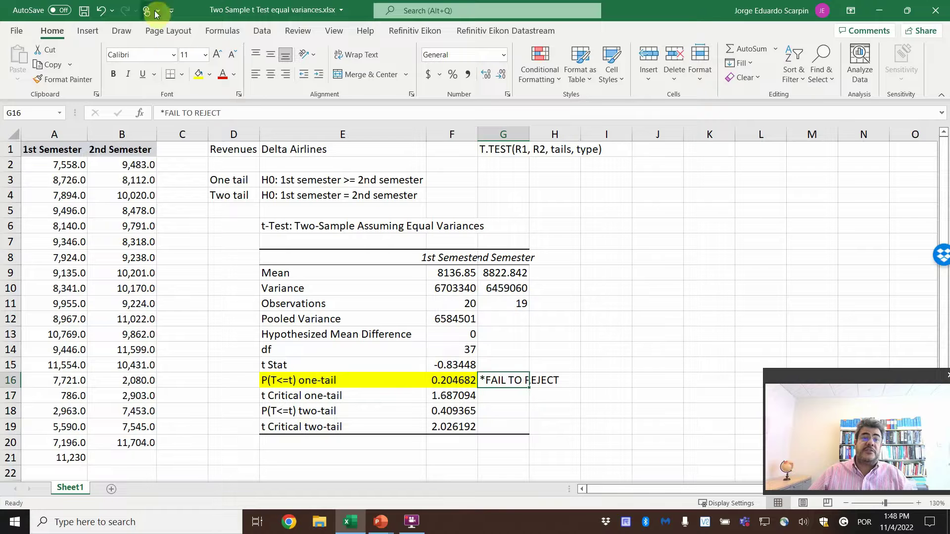
{"action": "left_click", "coordinate": [462, 181]}
{"action": "type", "text": "="}
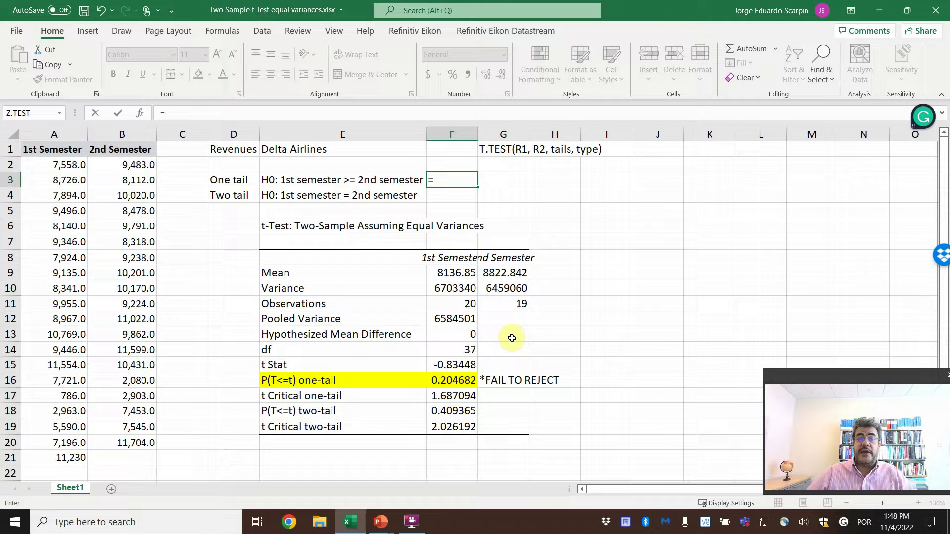
{"action": "left_click", "coordinate": [516, 381]}
{"action": "key", "text": "Return"}
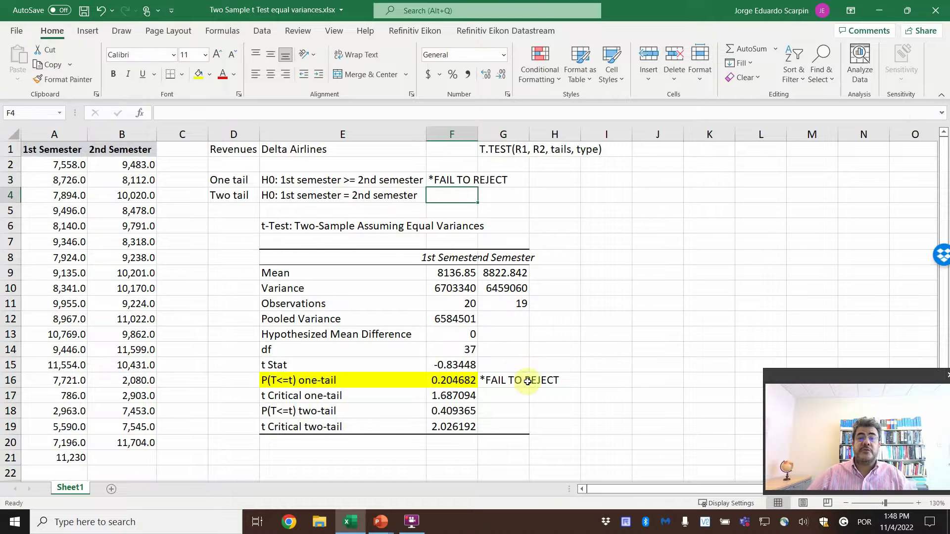
- Autofit column F and fill the two-tail p-value row E18:F18 light green
{"action": "double_click", "coordinate": [479, 132]}
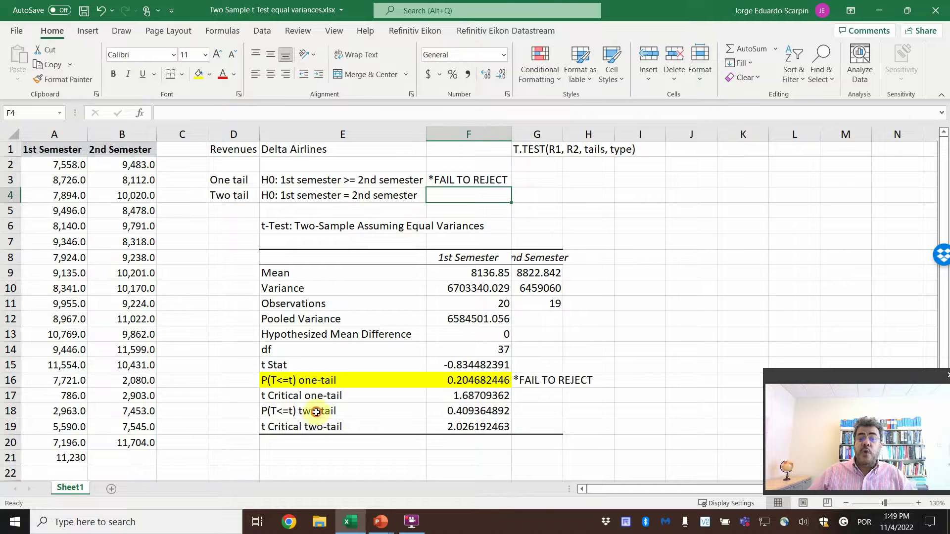
{"action": "left_click_drag", "start_coordinate": [317, 411], "coordinate": [464, 410]}
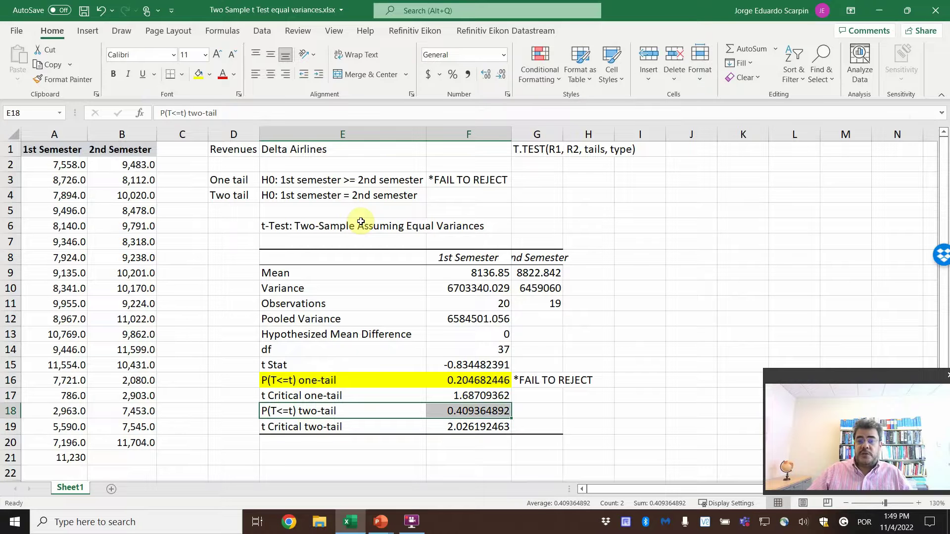
{"action": "left_click", "coordinate": [209, 74]}
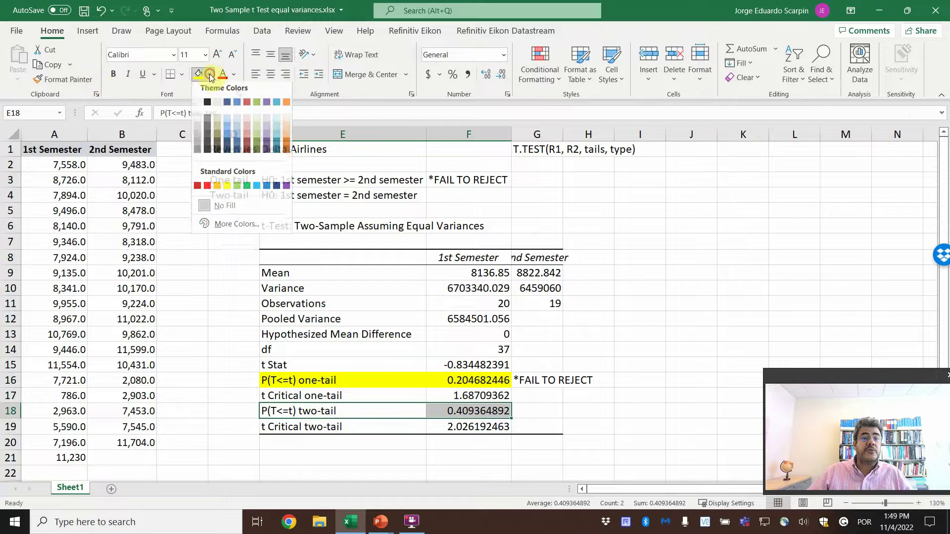
{"action": "left_click", "coordinate": [237, 186]}
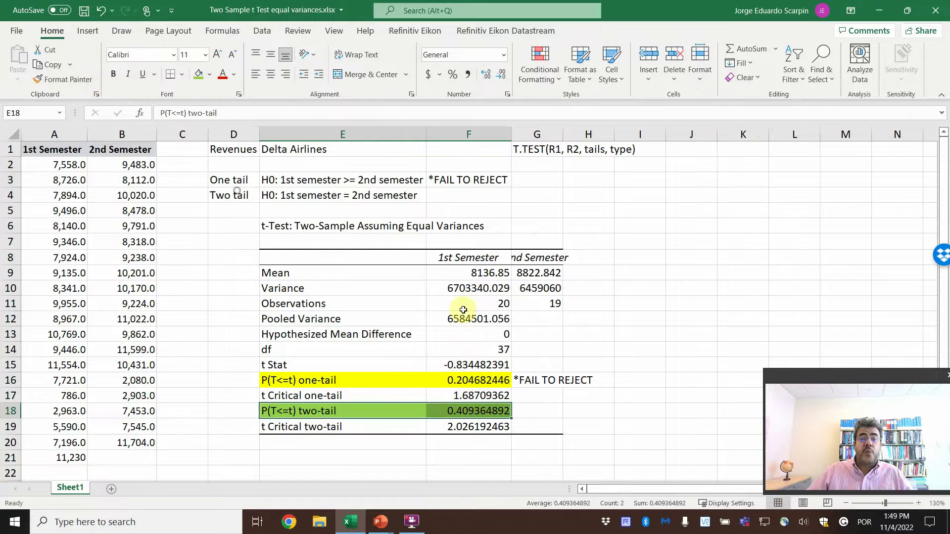
- Enter ** FAIL TO REJECT in G18, link F4 with =G18, and widen column F further
{"action": "left_click", "coordinate": [547, 409]}
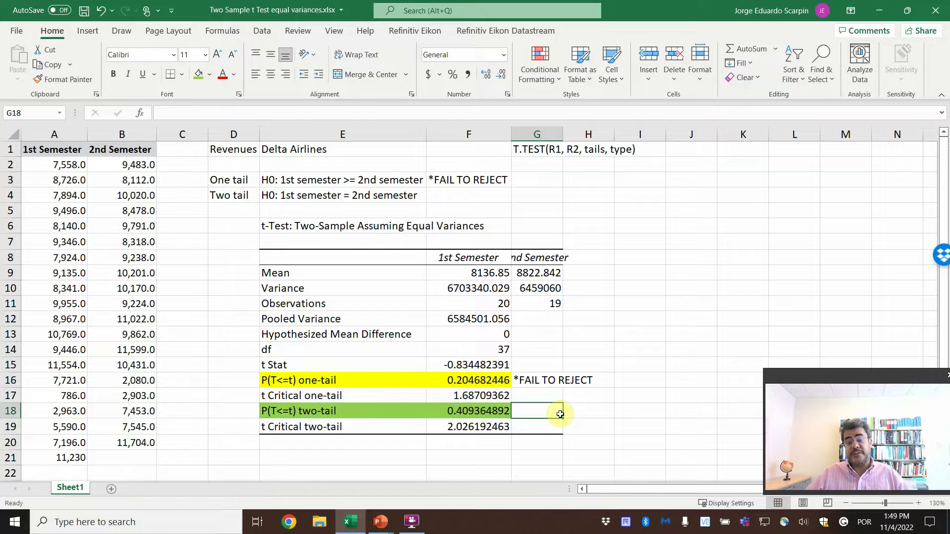
{"action": "type", "text": "**"}
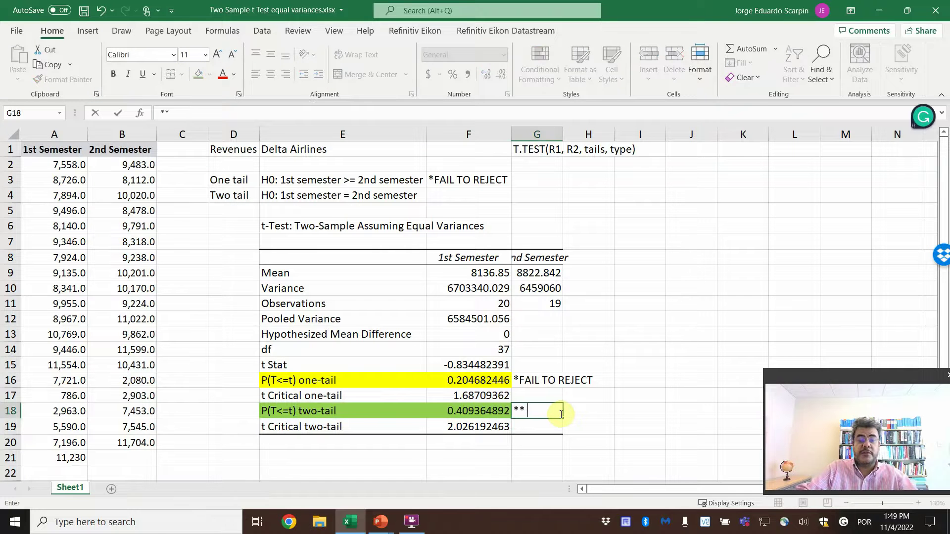
{"action": "type", "text": " FAIL TO R"}
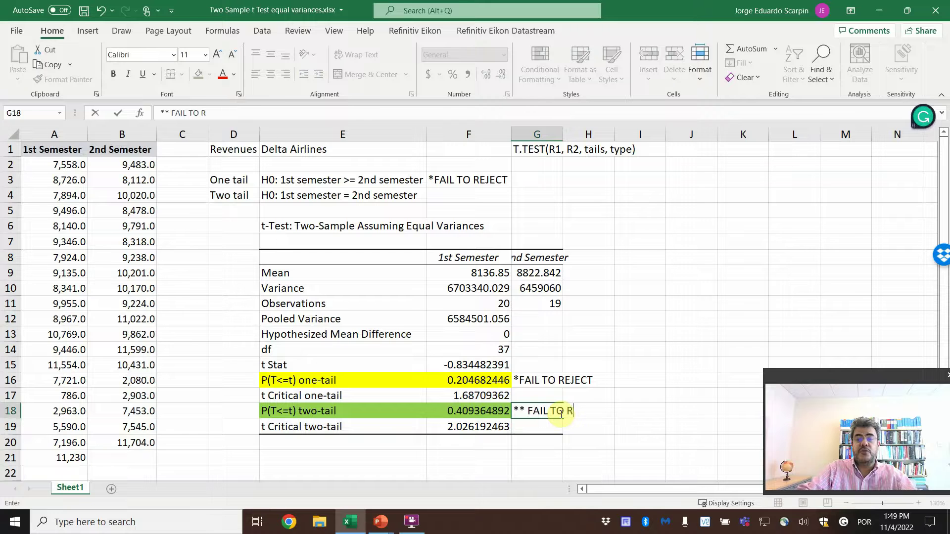
{"action": "type", "text": "EJECT"}
{"action": "key", "text": "Return"}
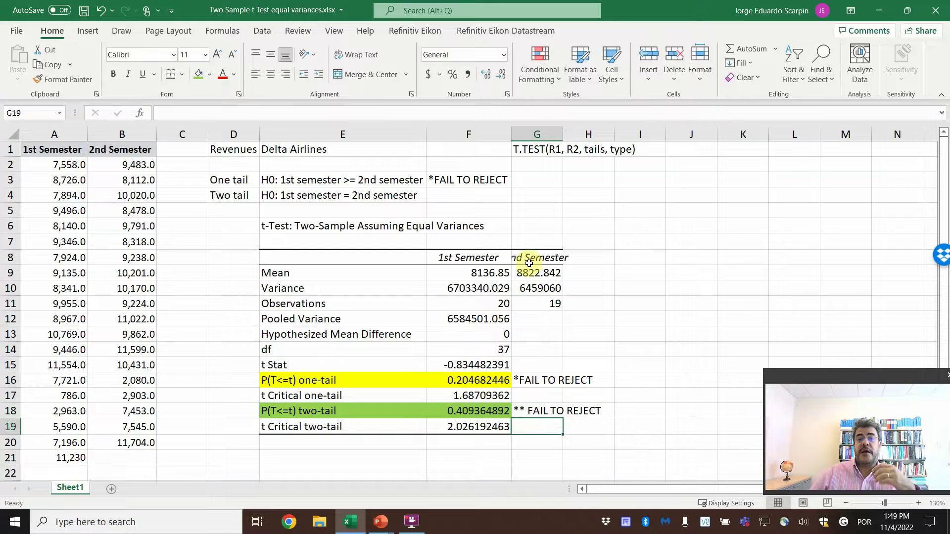
{"action": "left_click", "coordinate": [491, 200]}
{"action": "type", "text": "="}
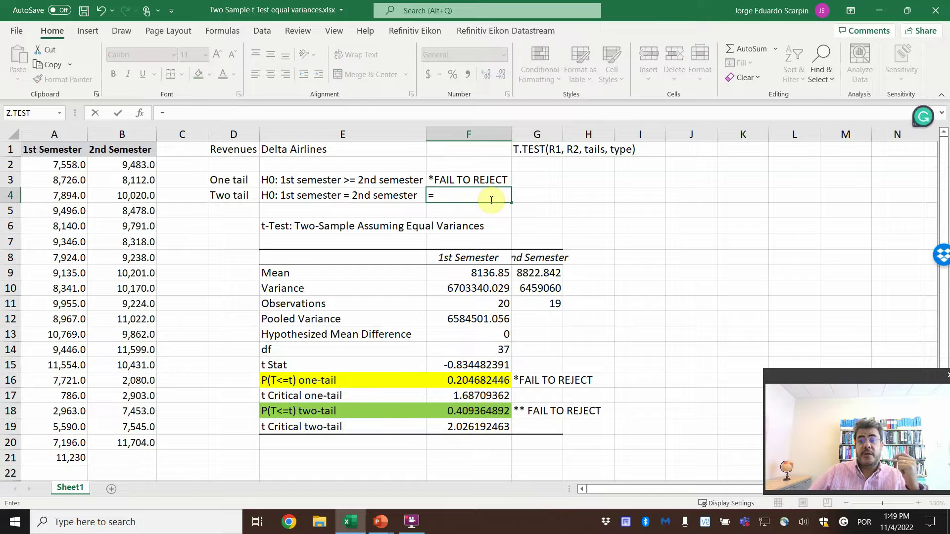
{"action": "left_click", "coordinate": [550, 411]}
{"action": "key", "text": "Return"}
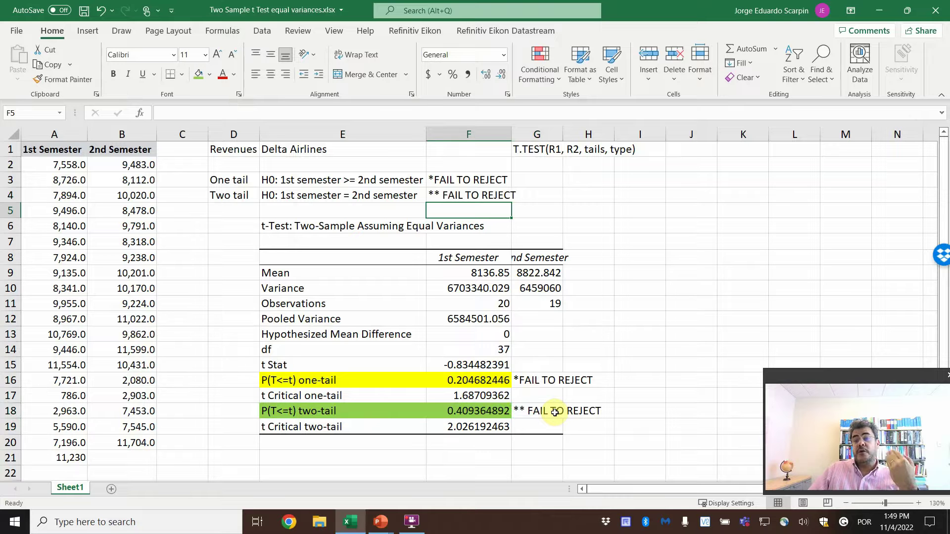
{"action": "double_click", "coordinate": [511, 133]}
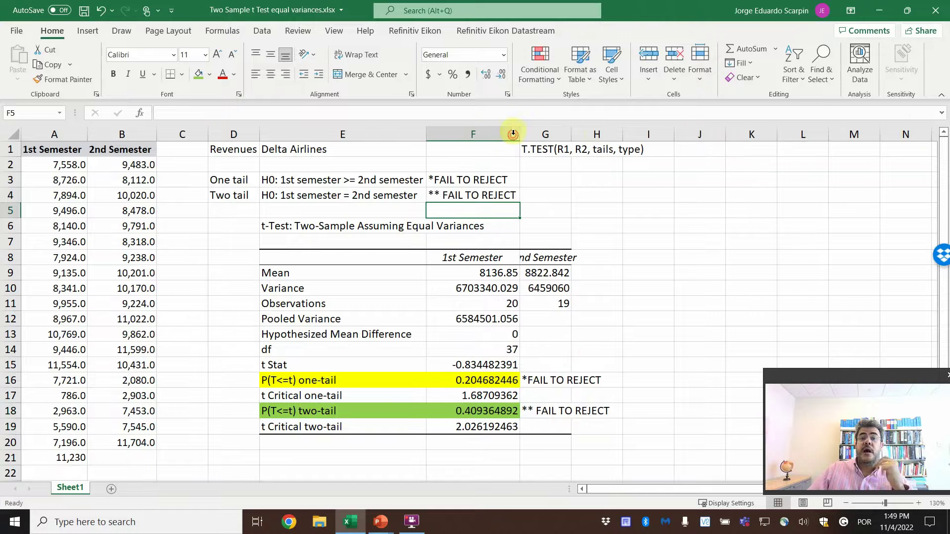
{"action": "left_click", "coordinate": [465, 381]}
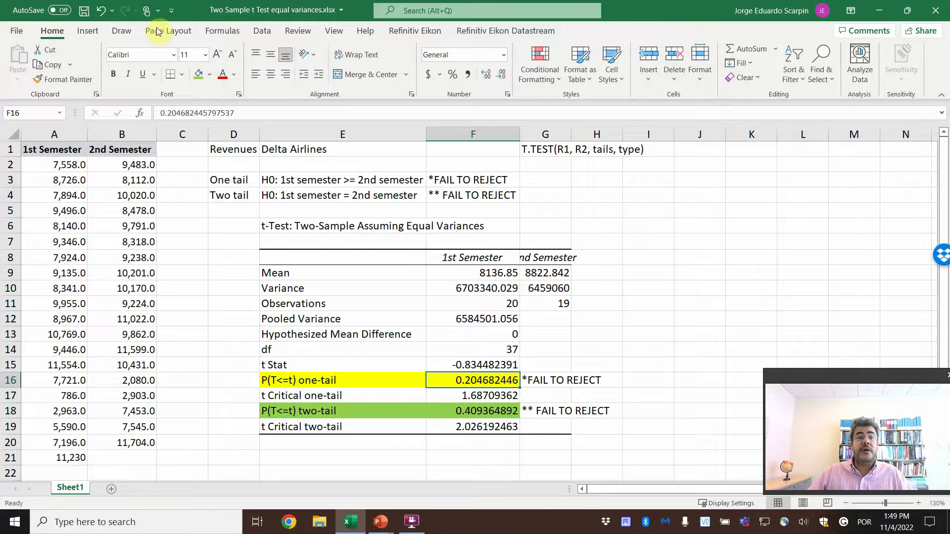
{"action": "left_click", "coordinate": [263, 33]}
{"action": "left_click", "coordinate": [871, 51]}
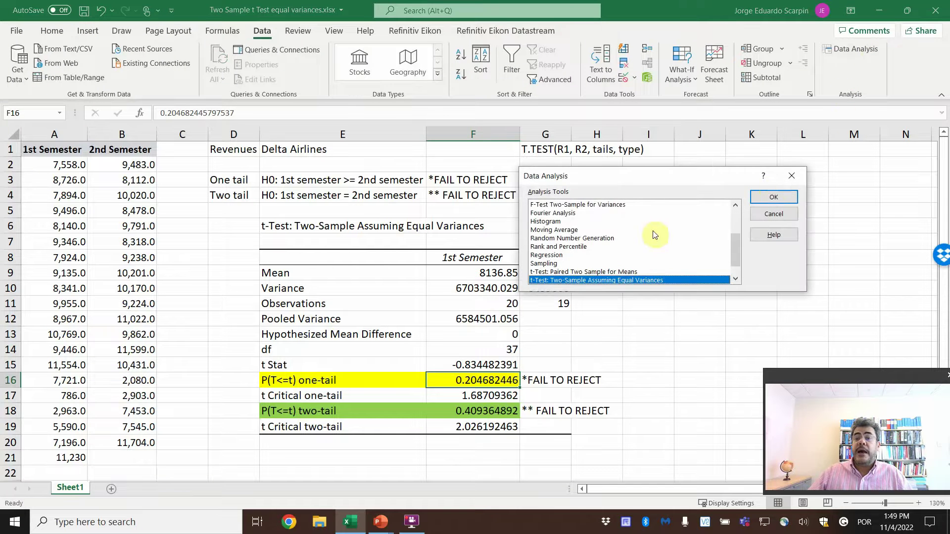
{"action": "left_click", "coordinate": [795, 197]}
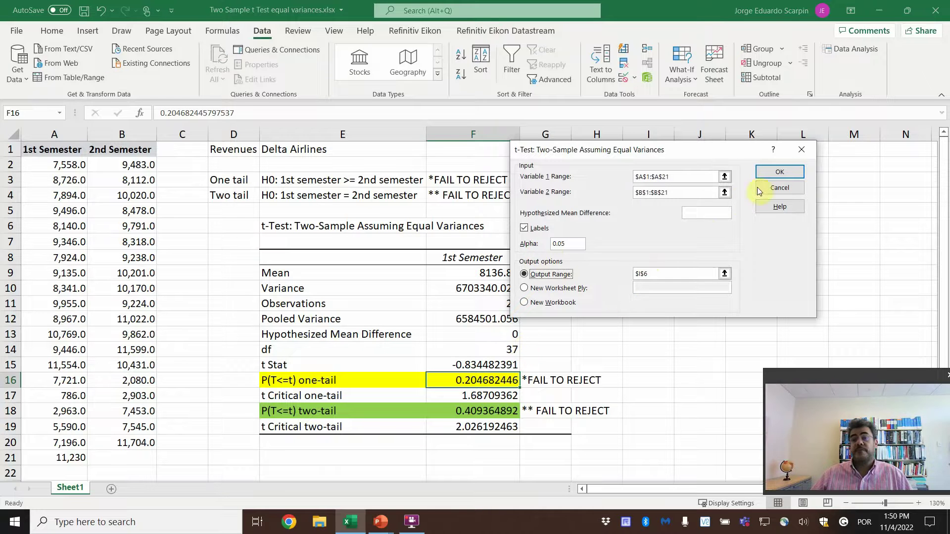
{"action": "left_click", "coordinate": [779, 188]}
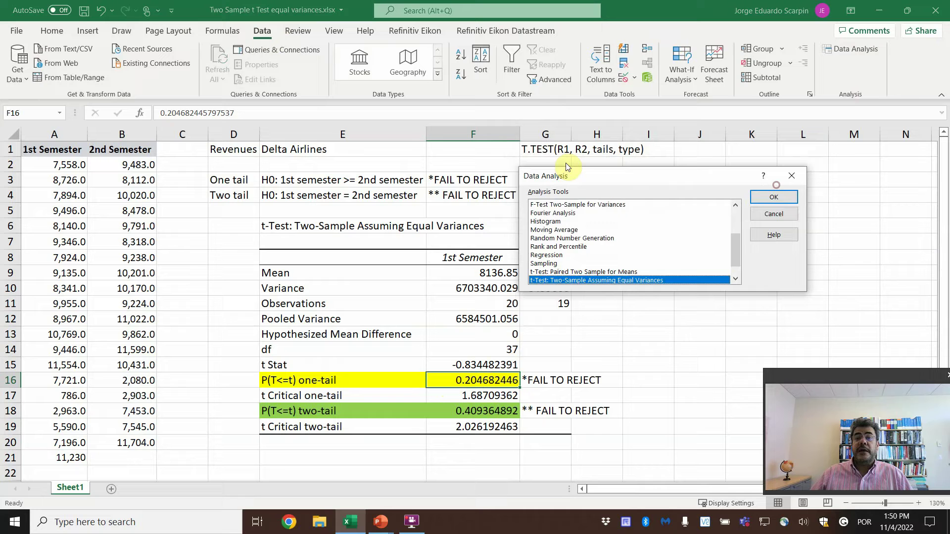
{"action": "left_click", "coordinate": [779, 215]}
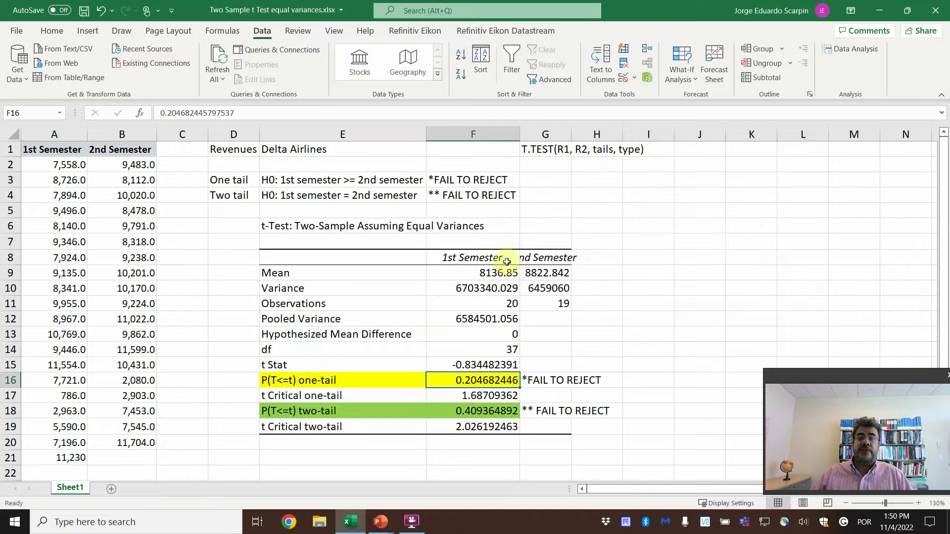
- Enter =T.TEST(A2:A21,B2:B20,1,2) in G3, returning the one-tail p-value 0.204682
{"action": "left_click", "coordinate": [542, 184]}
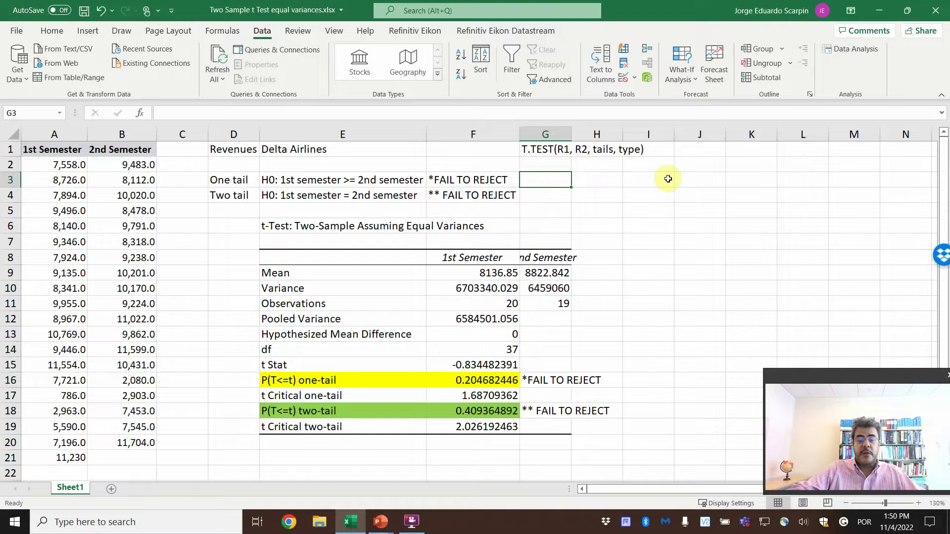
{"action": "type", "text": "=t.test"}
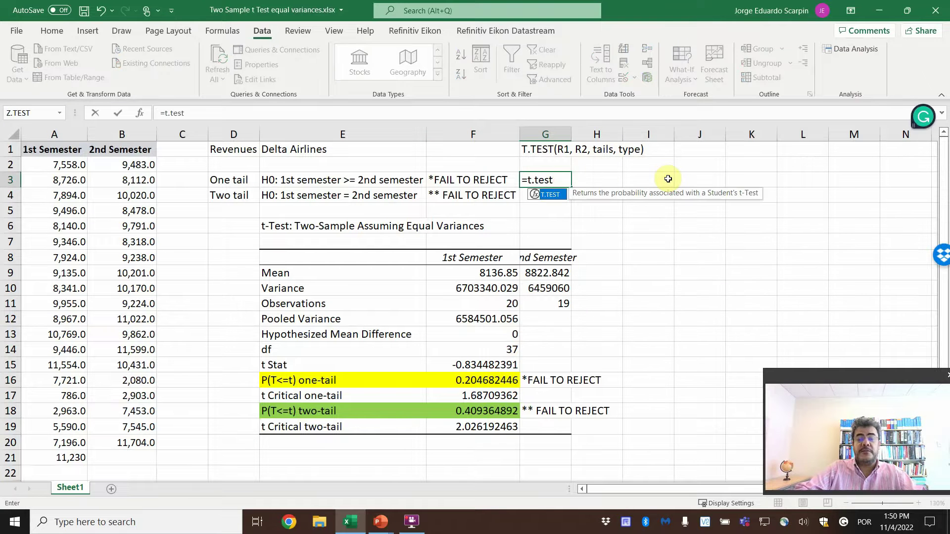
{"action": "type", "text": "("}
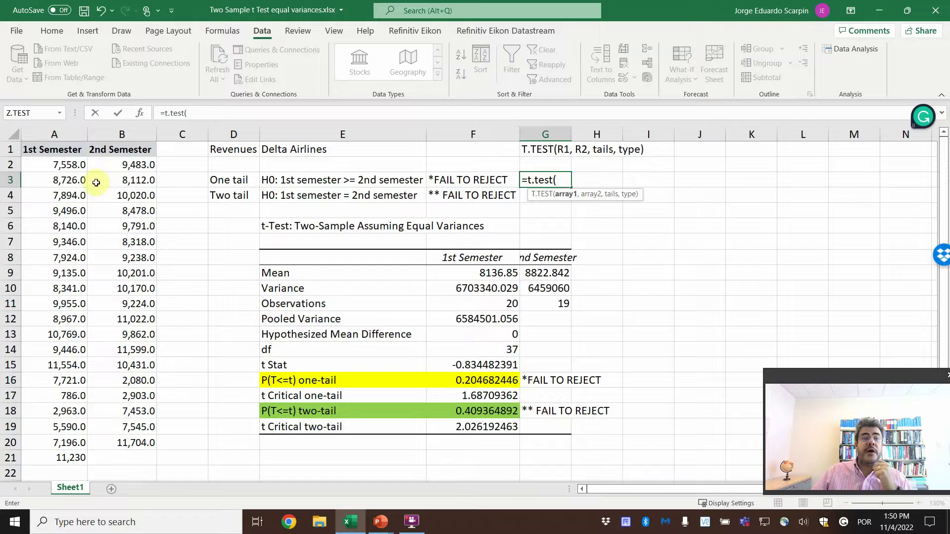
{"action": "left_click_drag", "start_coordinate": [64, 163], "coordinate": [48, 455]}
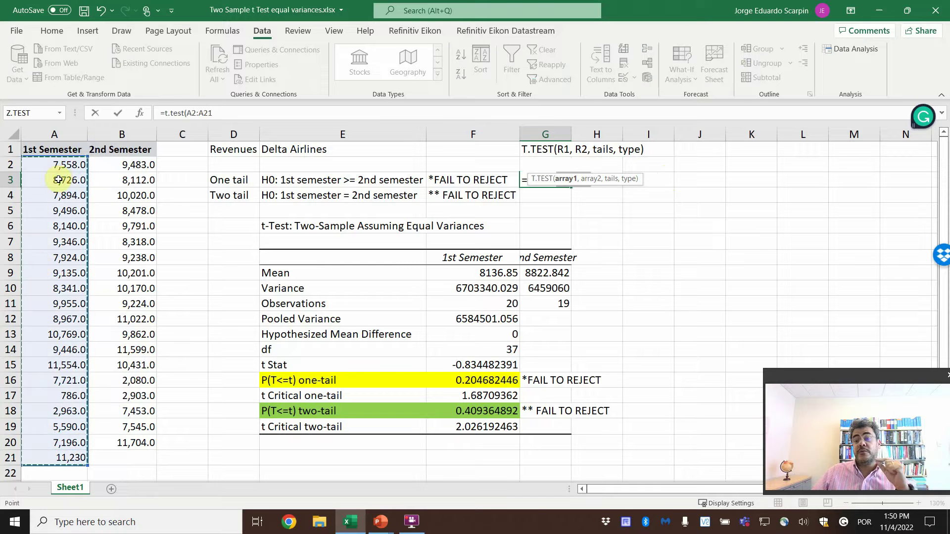
{"action": "type", "text": ","}
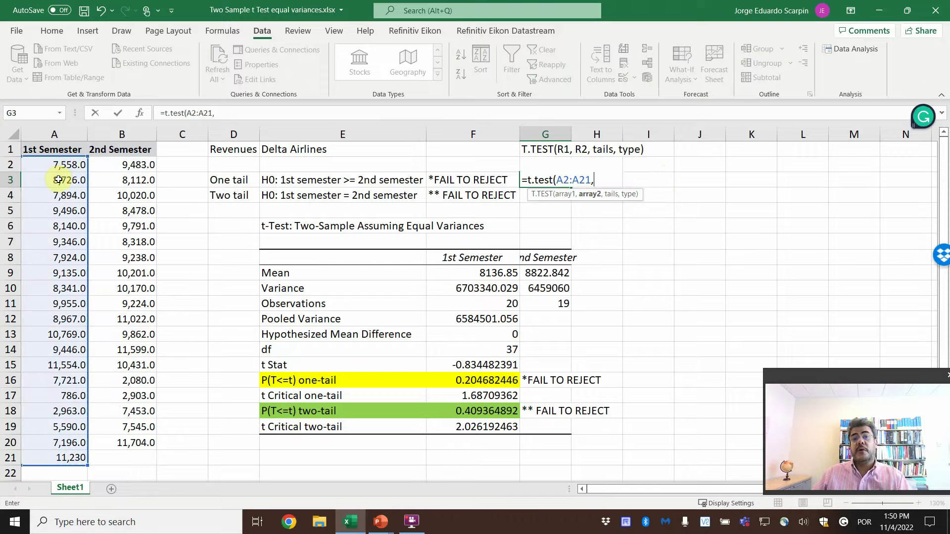
{"action": "left_click_drag", "start_coordinate": [121, 164], "coordinate": [117, 441]}
{"action": "type", "text": ","}
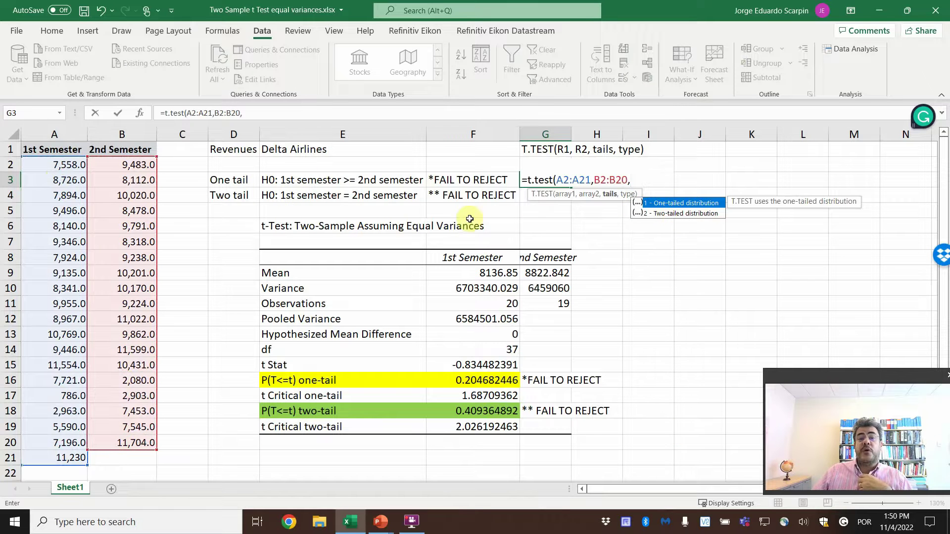
{"action": "type", "text": "1"}
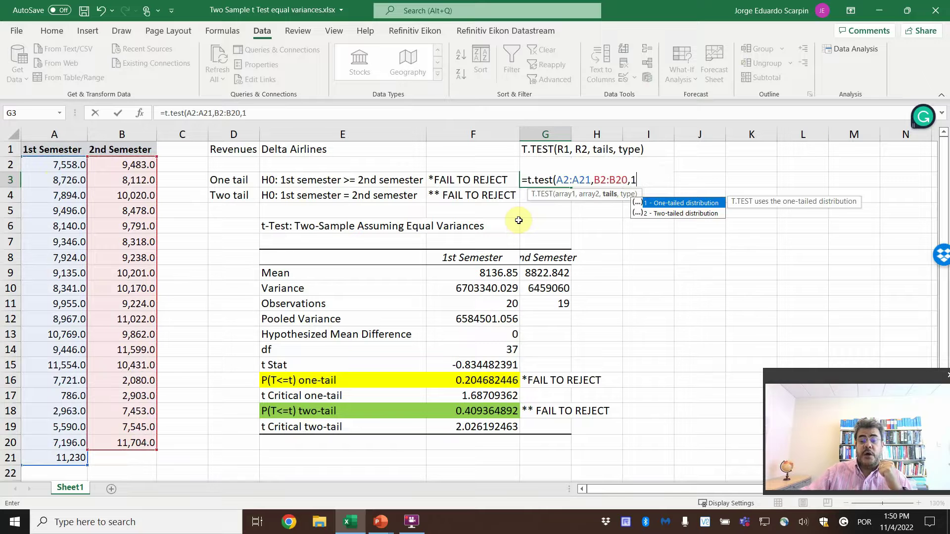
{"action": "type", "text": ","}
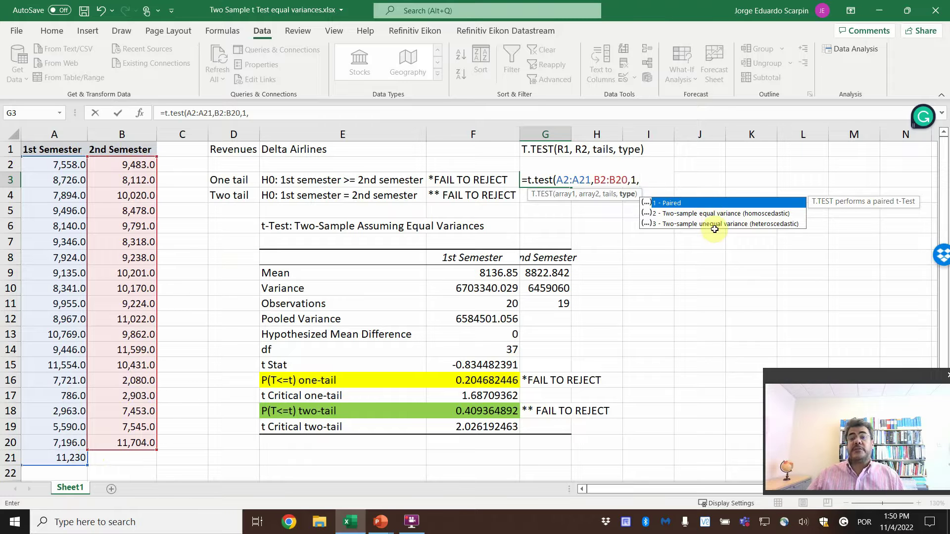
{"action": "type", "text": "2"}
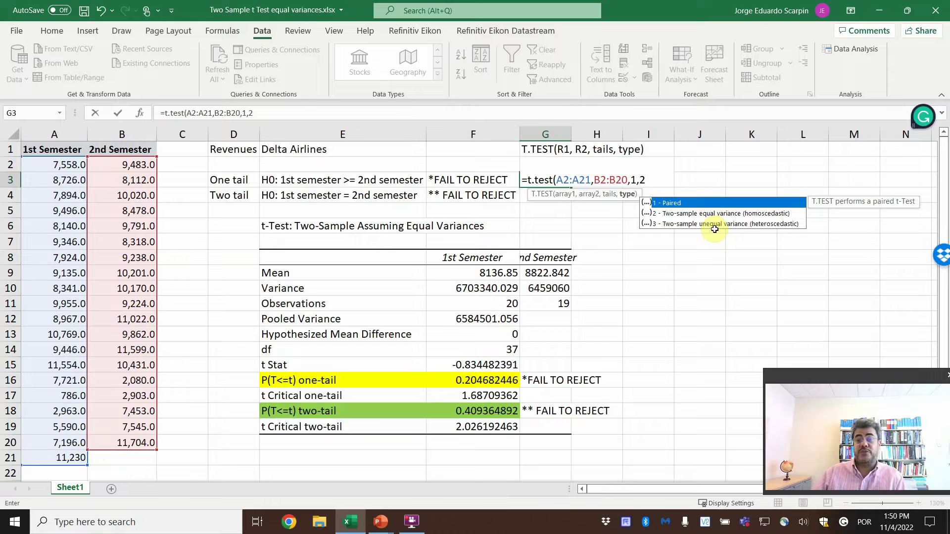
{"action": "type", "text": ")"}
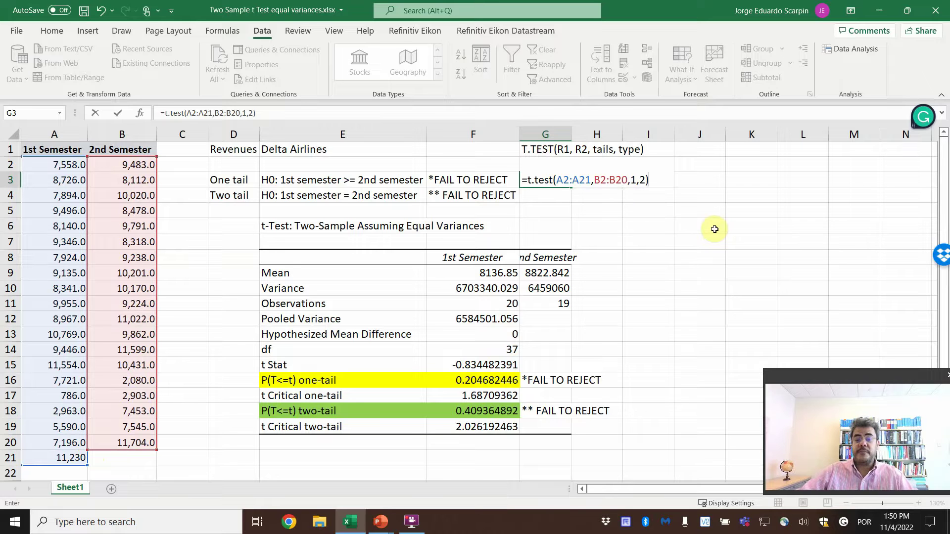
{"action": "key", "text": "Tab"}
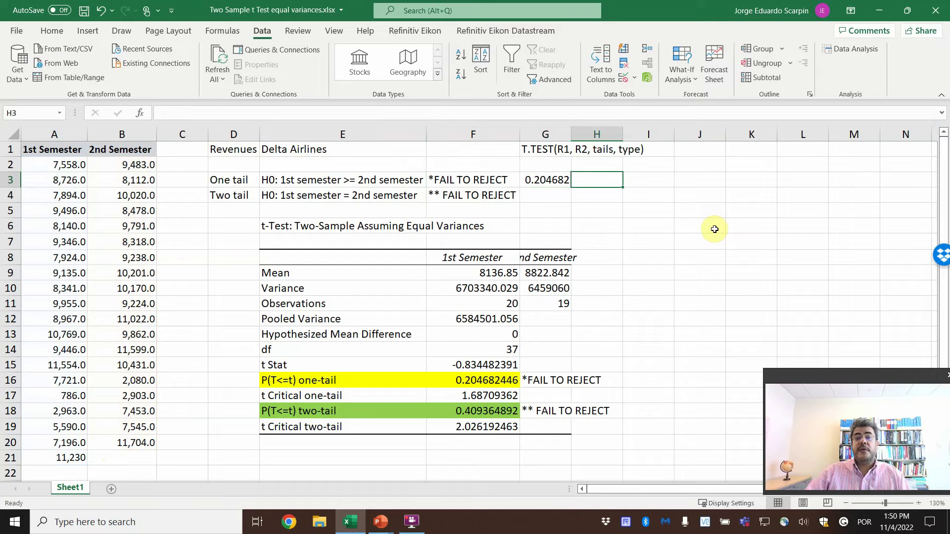
{"action": "key", "text": "Left"}
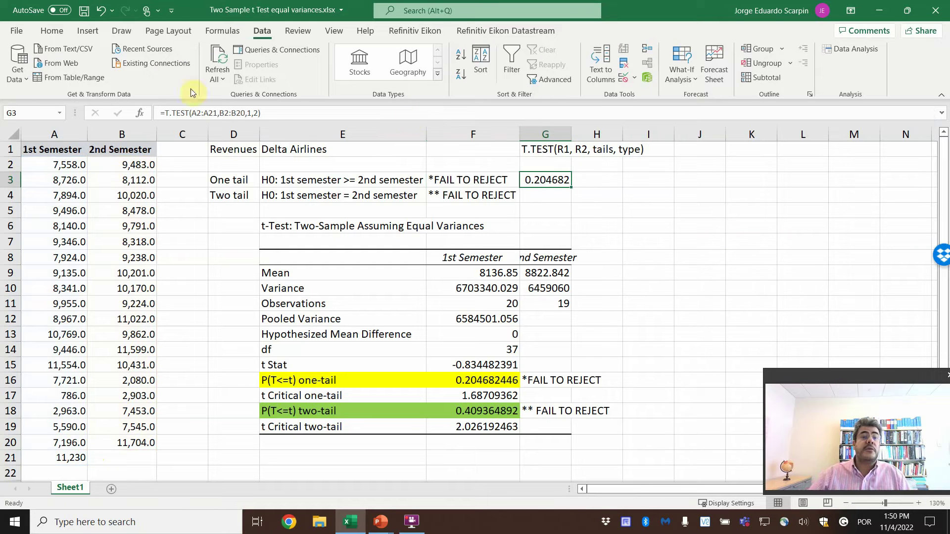
- Give the one-tailed p-value cell G3 a yellow fill
{"action": "left_click", "coordinate": [52, 31]}
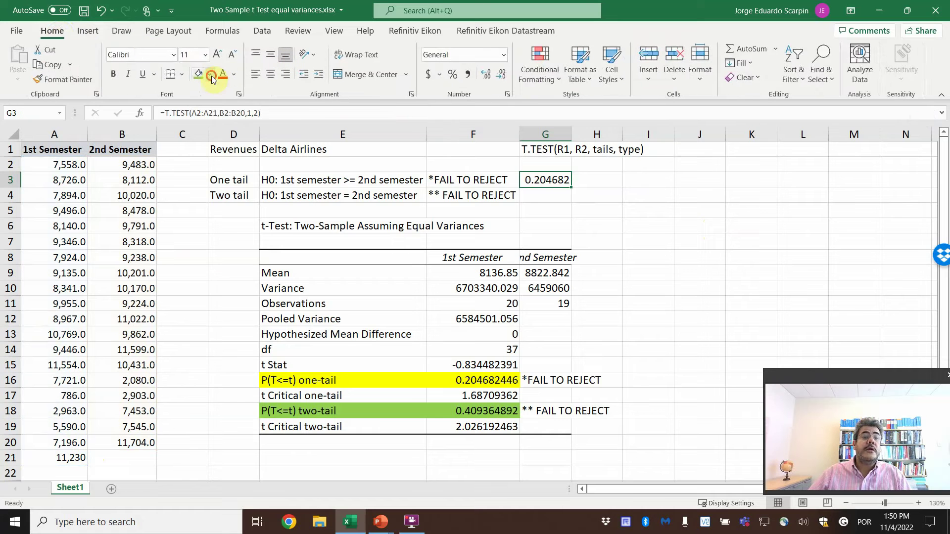
{"action": "left_click", "coordinate": [212, 76]}
{"action": "left_click", "coordinate": [227, 188]}
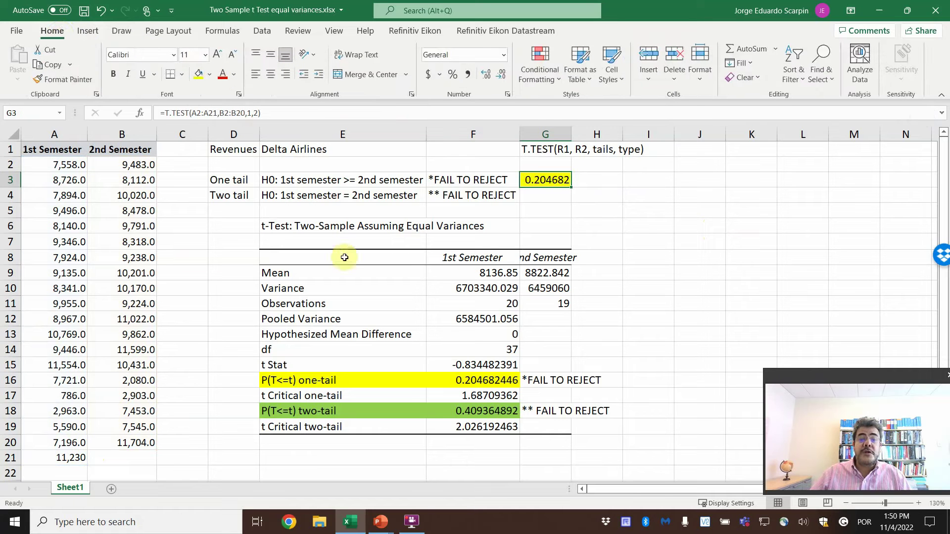
- Widen column G so 0.204682446 shows in full, matching F16's one-tail p-value
{"action": "left_click_drag", "start_coordinate": [571, 134], "coordinate": [590, 133]}
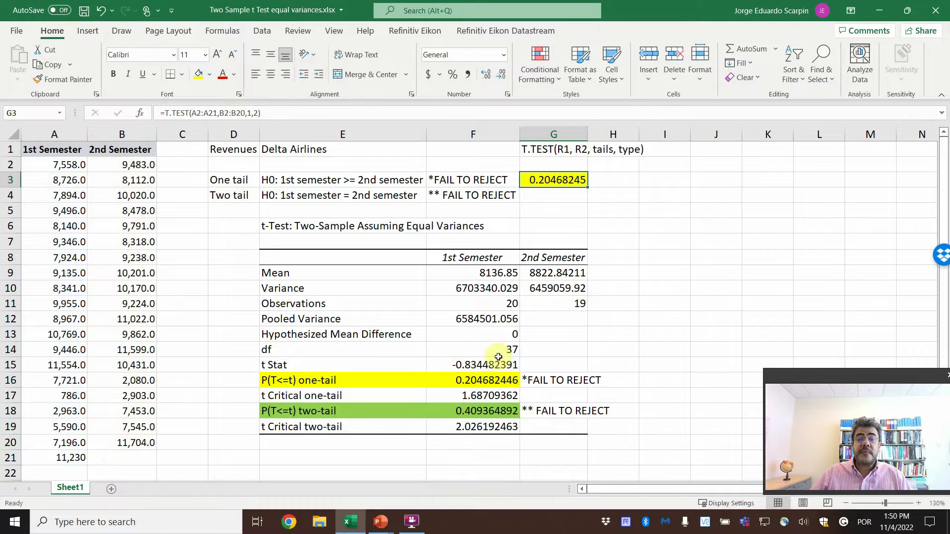
{"action": "left_click_drag", "start_coordinate": [589, 132], "coordinate": [613, 131]}
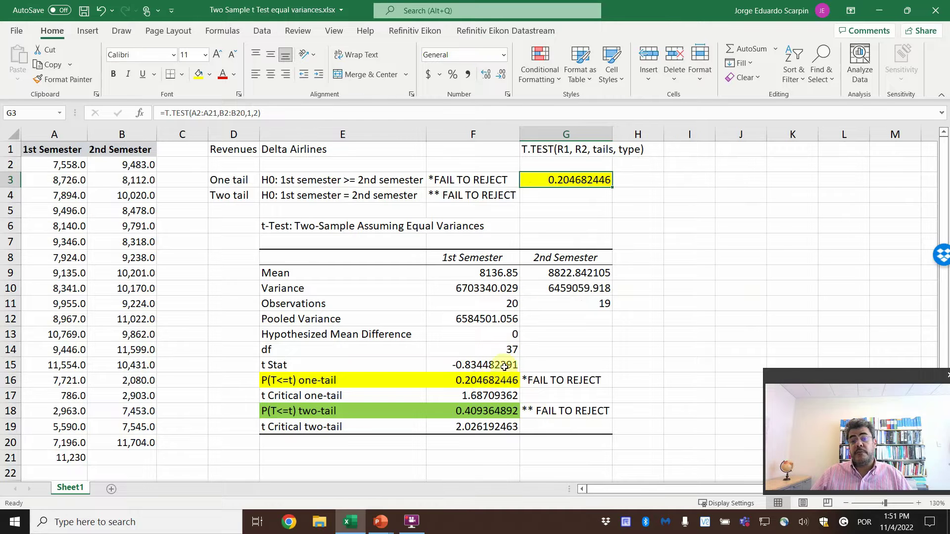
{"action": "left_click", "coordinate": [469, 381]}
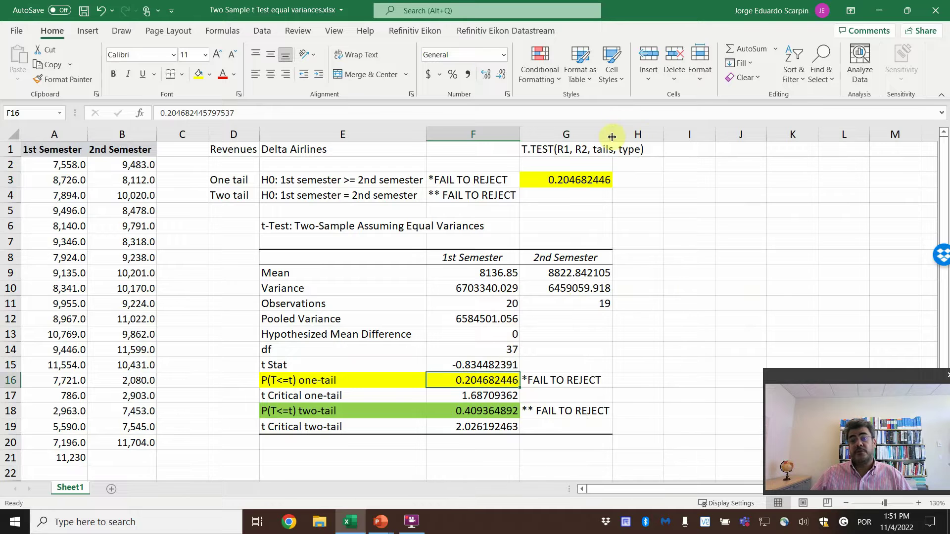
{"action": "left_click_drag", "start_coordinate": [613, 135], "coordinate": [603, 135]}
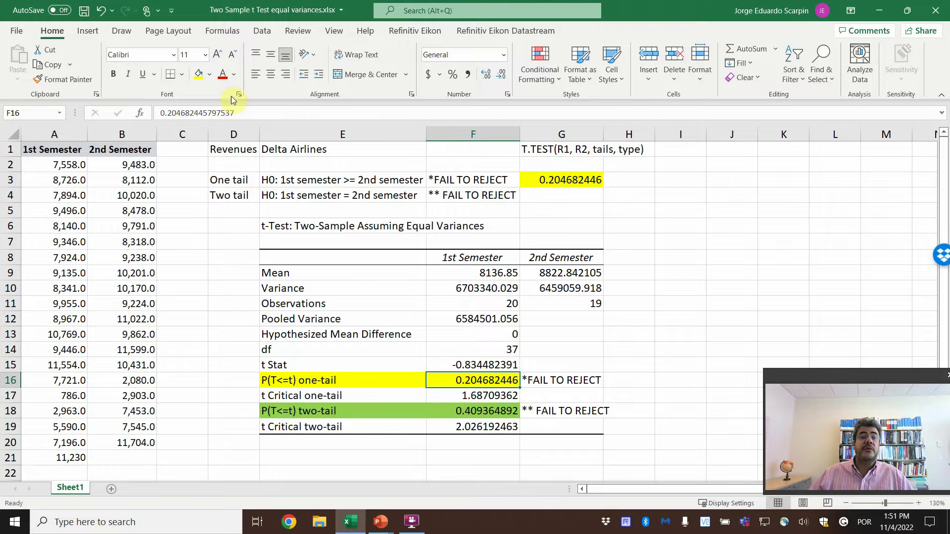
- Enter G3's T.TEST formula in G4 with tails set to 2, giving 0.409364892
{"action": "left_click", "coordinate": [562, 185]}
{"action": "key", "text": "F2"}
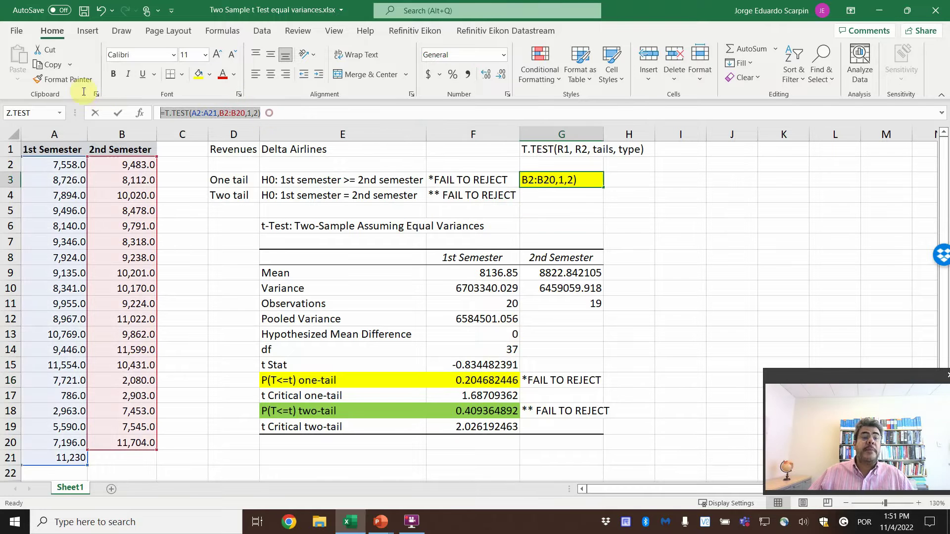
{"action": "key", "text": "Return"}
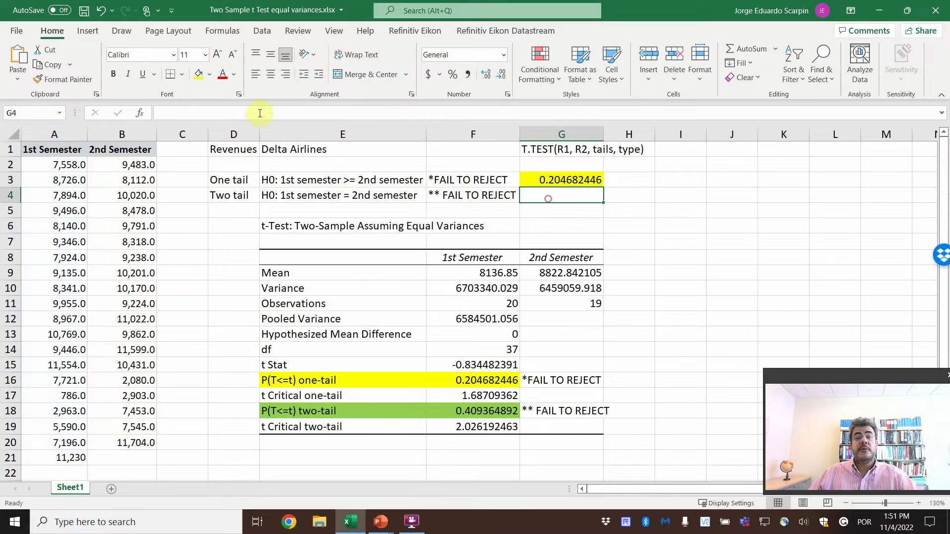
{"action": "key", "text": "ctrl+apostrophe"}
{"action": "left_click", "coordinate": [252, 113]}
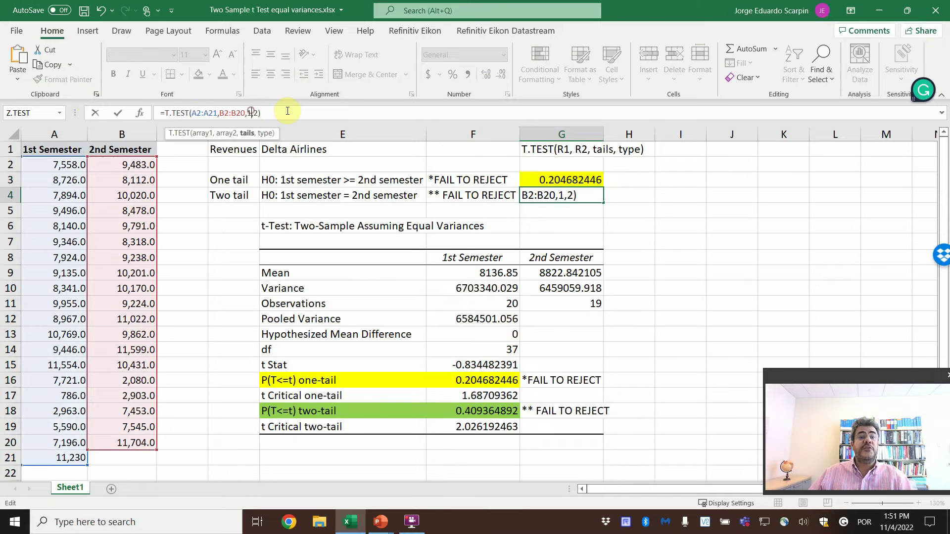
{"action": "key", "text": "BackSpace"}
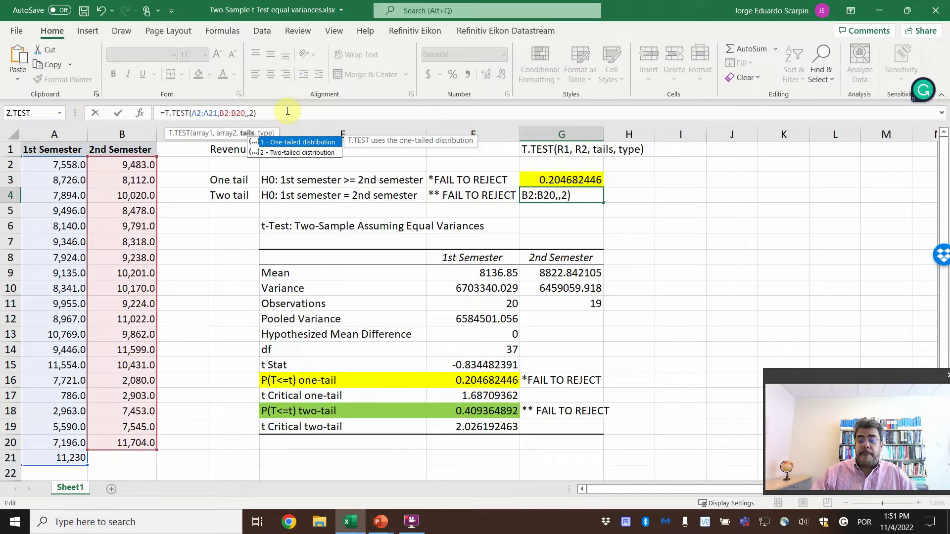
{"action": "type", "text": "2"}
{"action": "key", "text": "Return"}
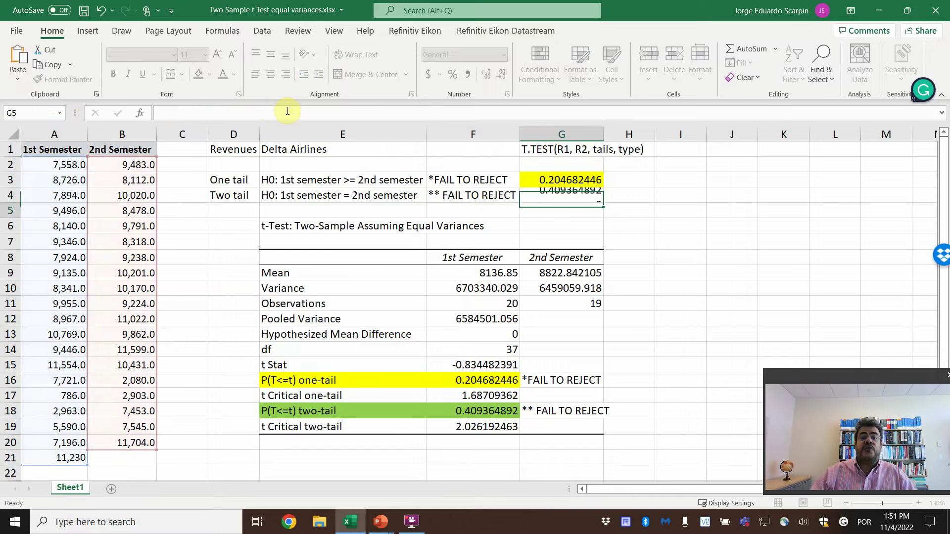
- Copy F18's green fill onto G4 with Format Painter
{"action": "left_click", "coordinate": [458, 416]}
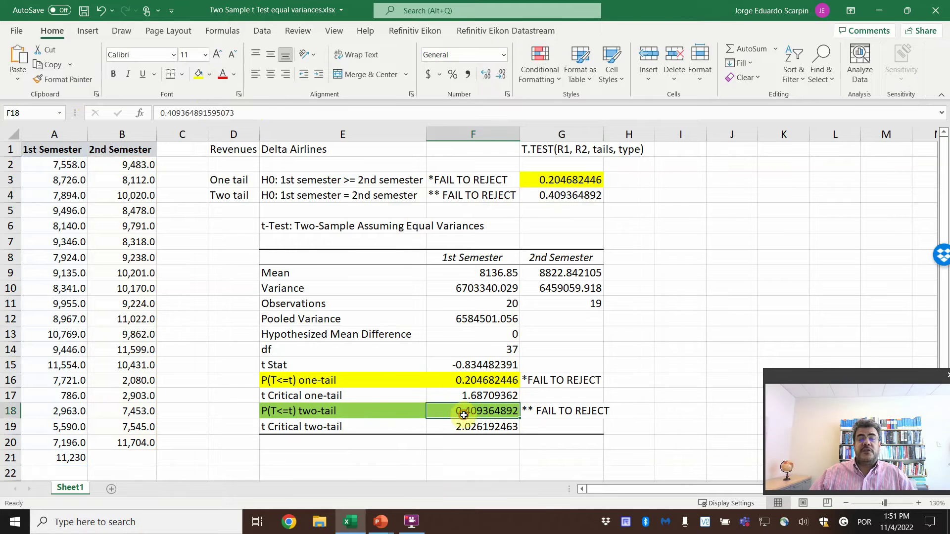
{"action": "left_click", "coordinate": [59, 79]}
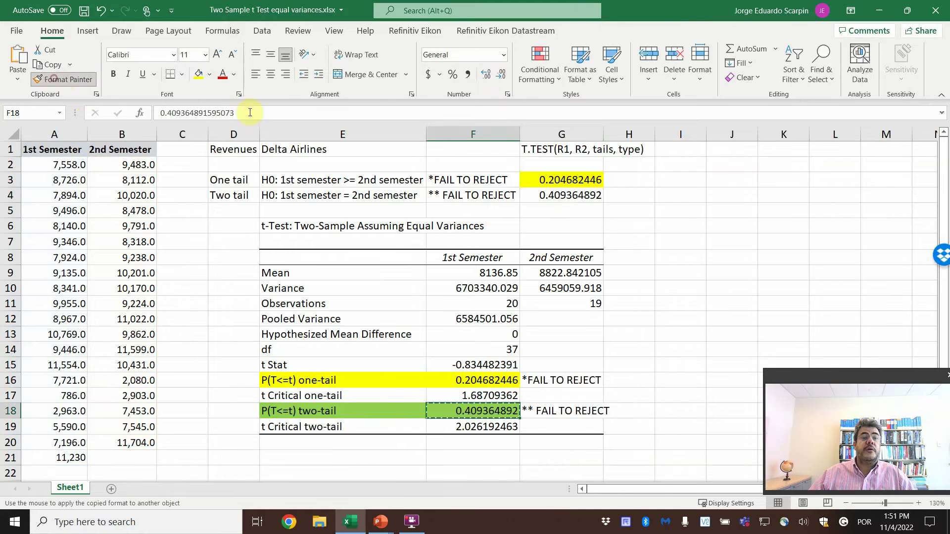
{"action": "left_click", "coordinate": [549, 195]}
{"action": "left_click", "coordinate": [682, 233]}
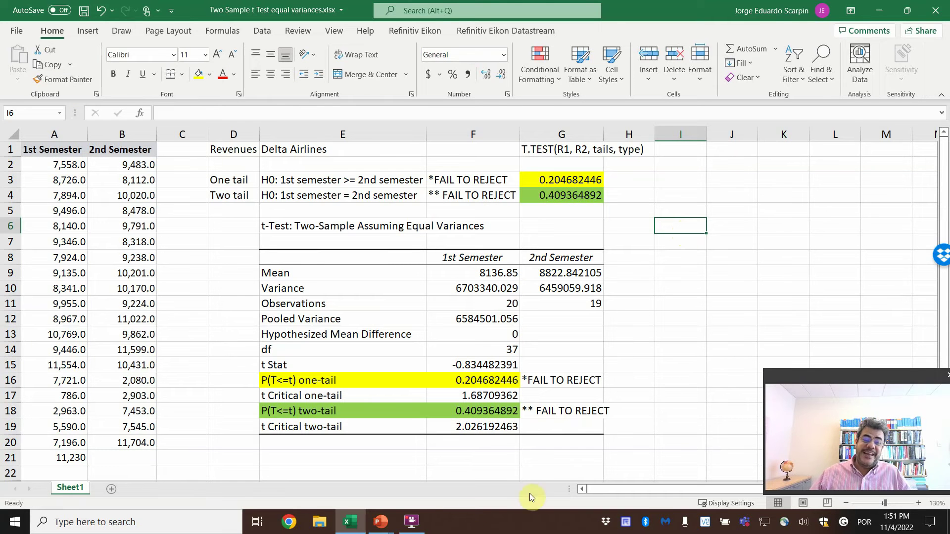
- Return to the PowerPoint slideshow and advance to the closing Thank you slide
{"action": "mouse_move", "coordinate": [376, 524]}
{"action": "left_click", "coordinate": [456, 425]}
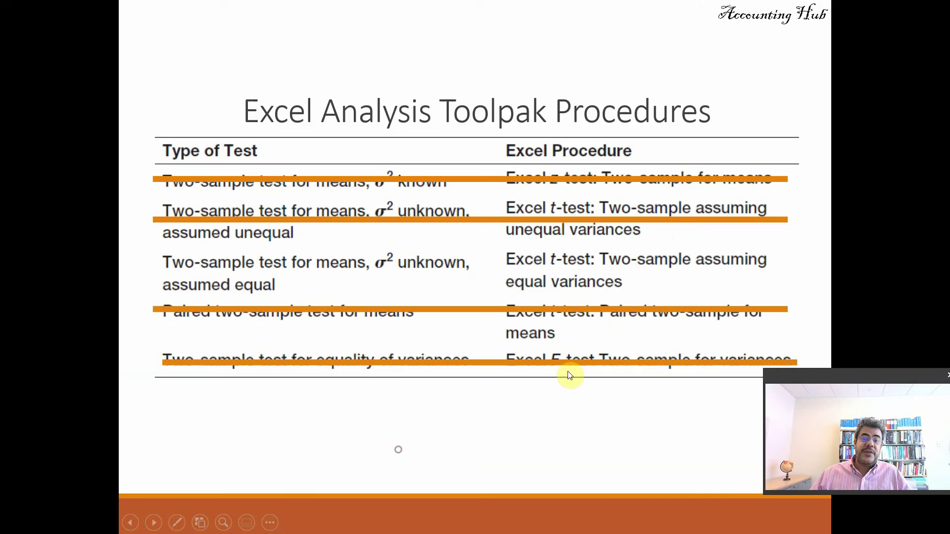
{"action": "left_click", "coordinate": [622, 327]}
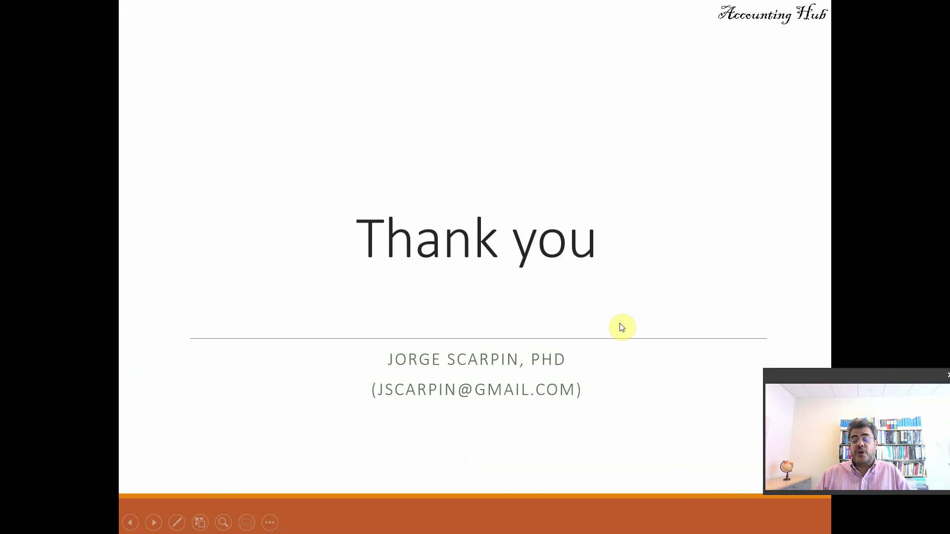